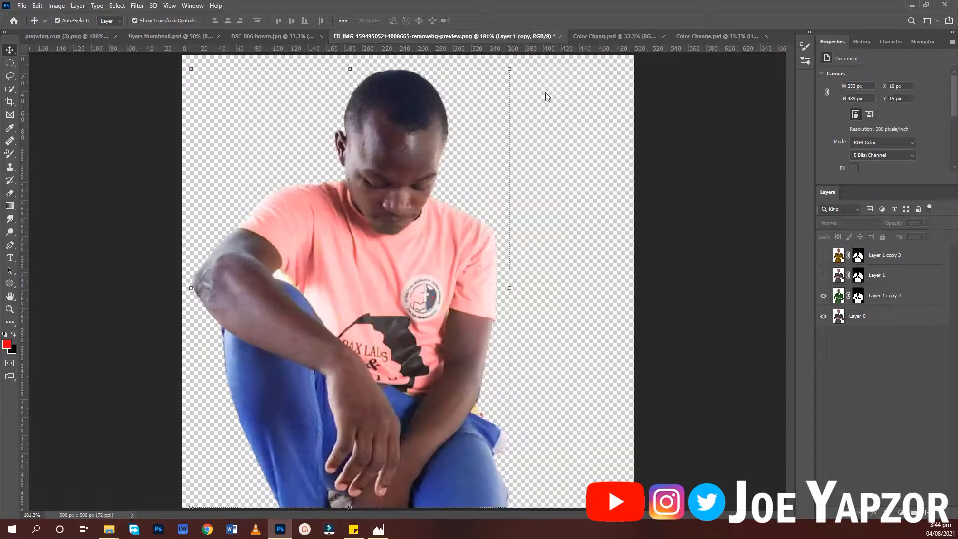
Compare the pink shirt on Layer 1 copy with the original, and look at the recoloured suit in Color Chang.psd.
left_click(824, 276)
left_click(824, 276)
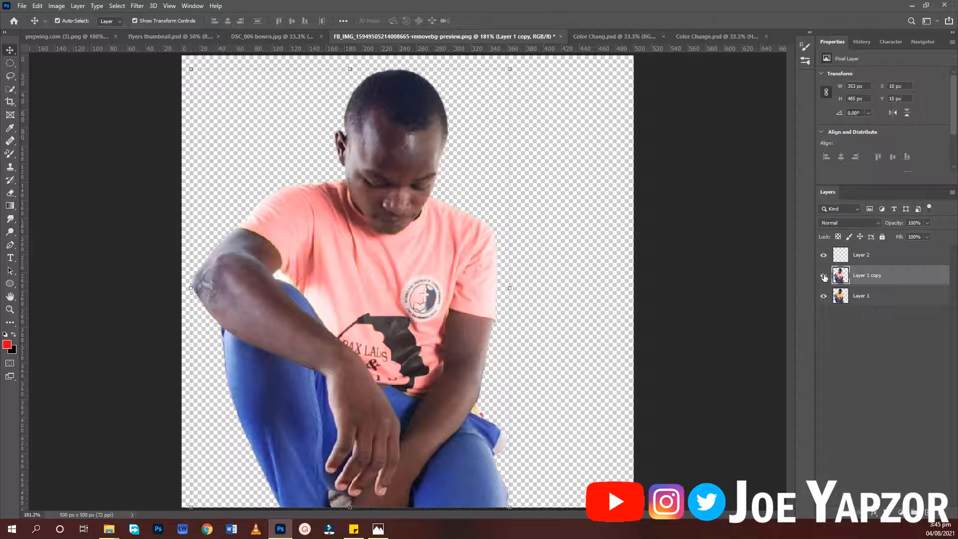
left_click(824, 276)
left_click(824, 277)
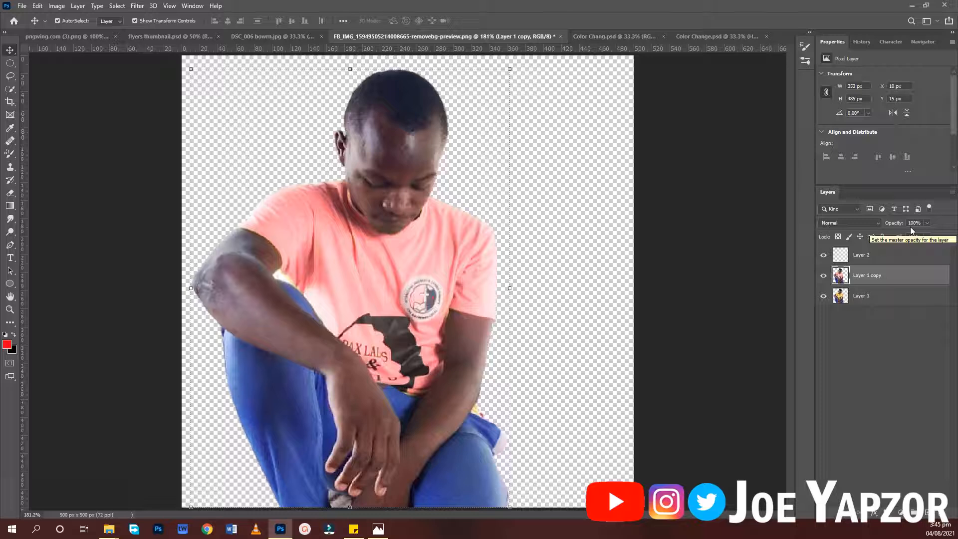
left_click(613, 38)
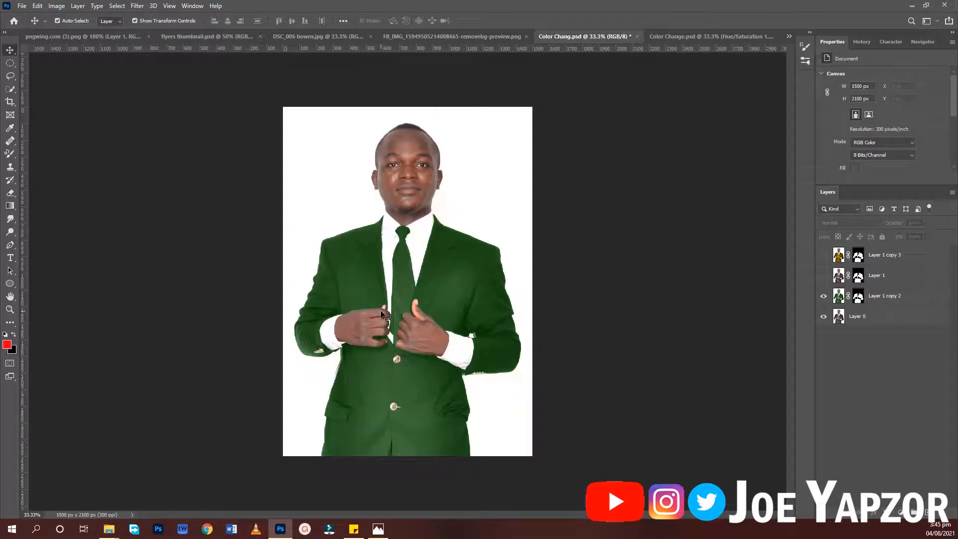
left_click(447, 38)
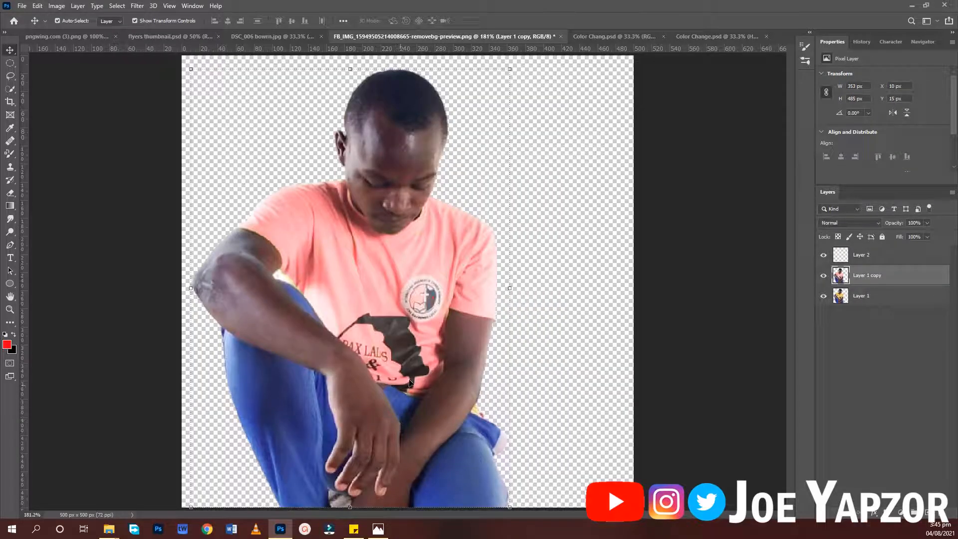
Hide Layer 1 copy and duplicate the original Layer 1 to have a fresh yellow-shirt layer to recolour.
left_click(828, 274)
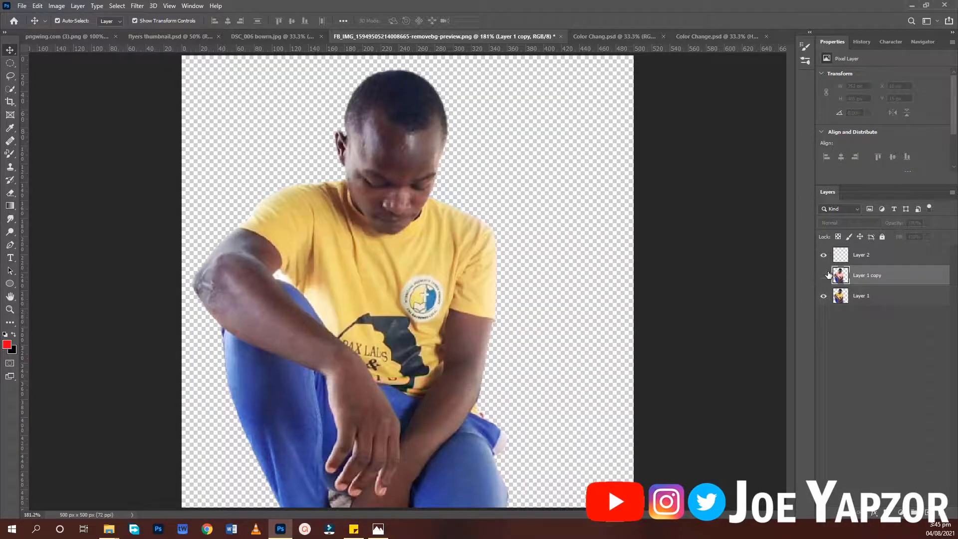
left_click(849, 298)
key("ctrl+j")
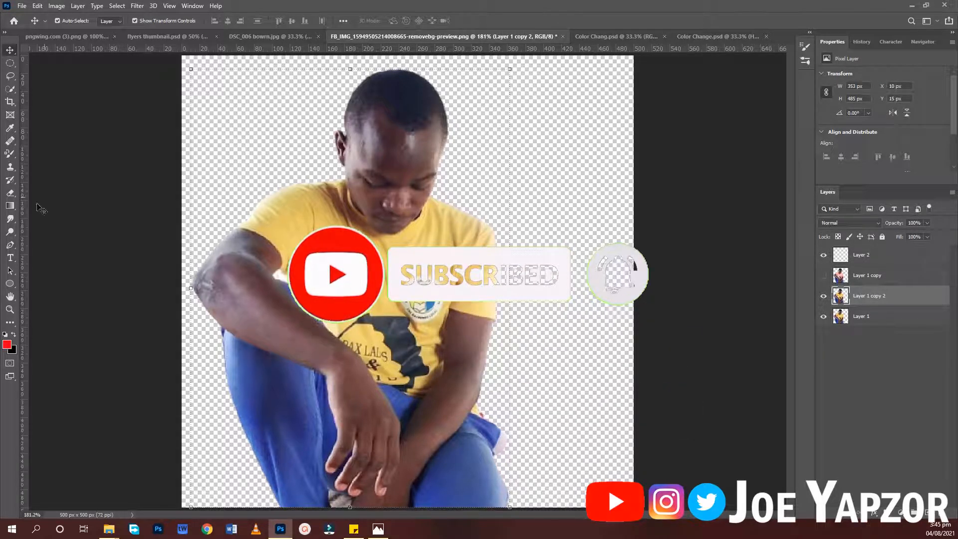
Activate the Color Replacement Tool, keeping its limits set to Contiguous.
left_click(12, 156)
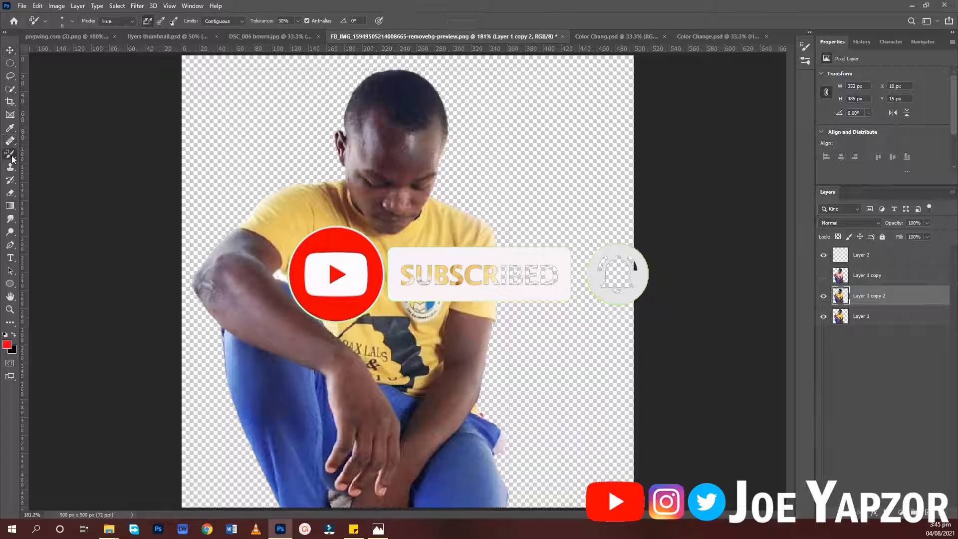
right_click(12, 159)
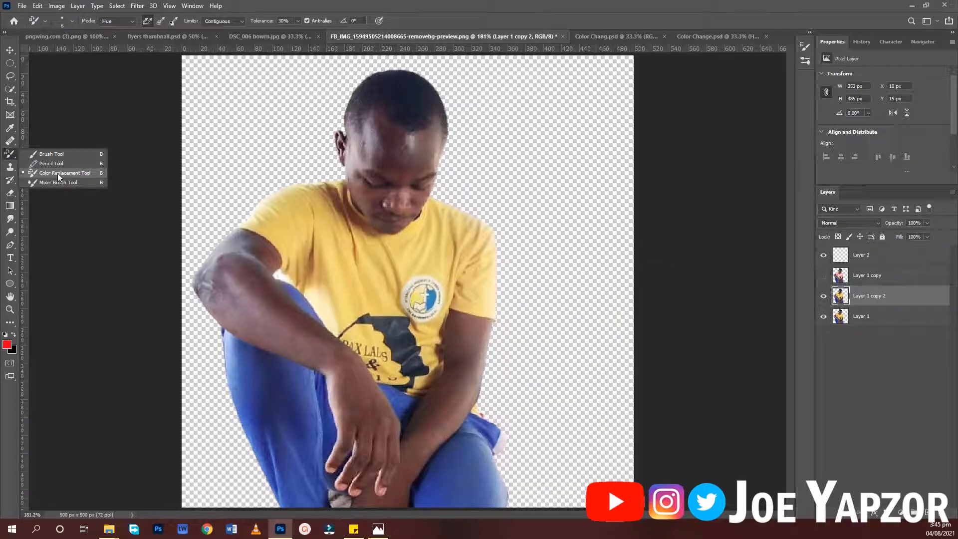
left_click(39, 174)
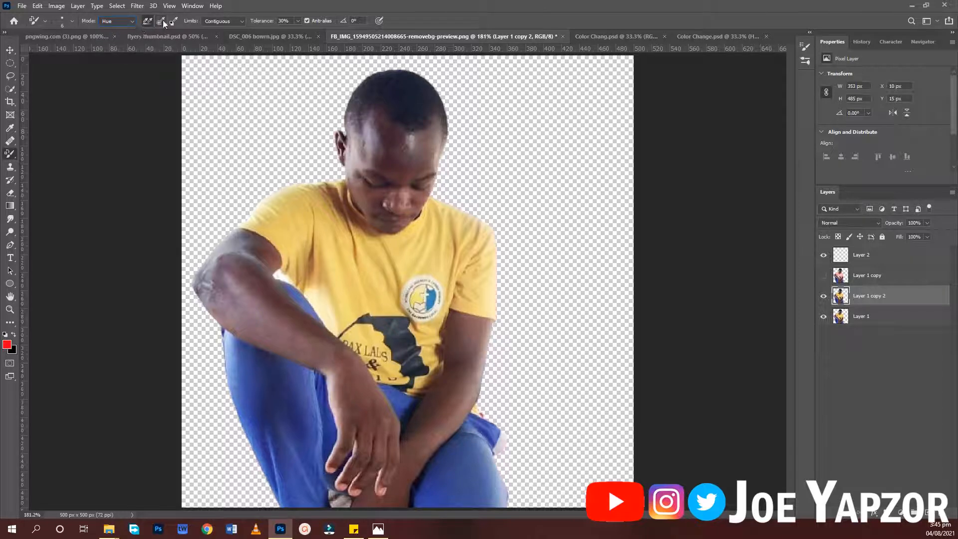
left_click(234, 24)
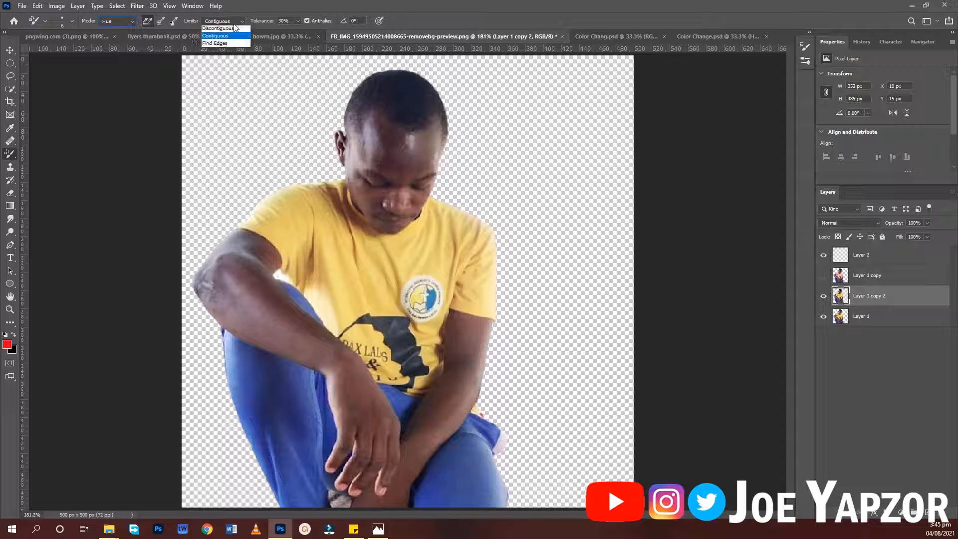
left_click(233, 23)
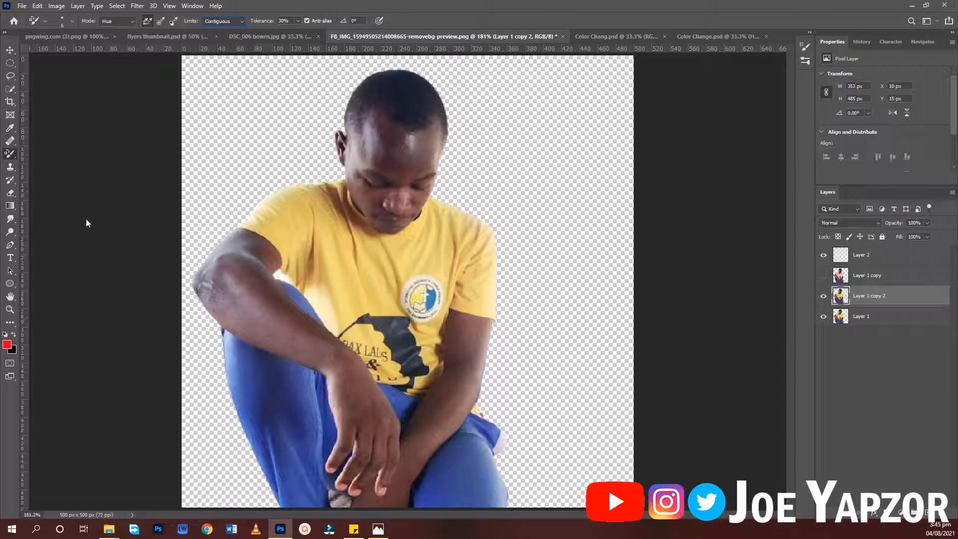
Try recolouring the shirt with the blue 415b93 sampled from the trousers, using a brush enlarged to size 20.
left_click(7, 344)
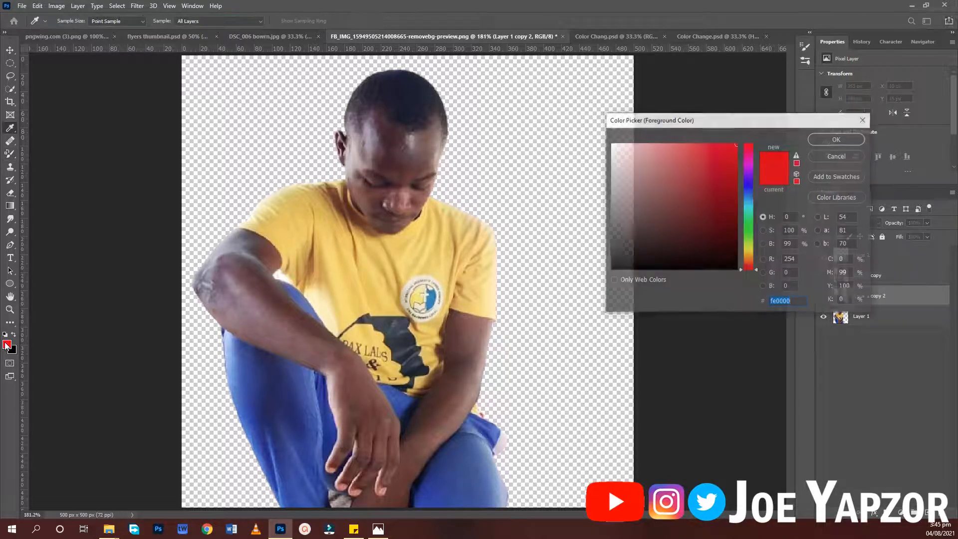
left_click(477, 465)
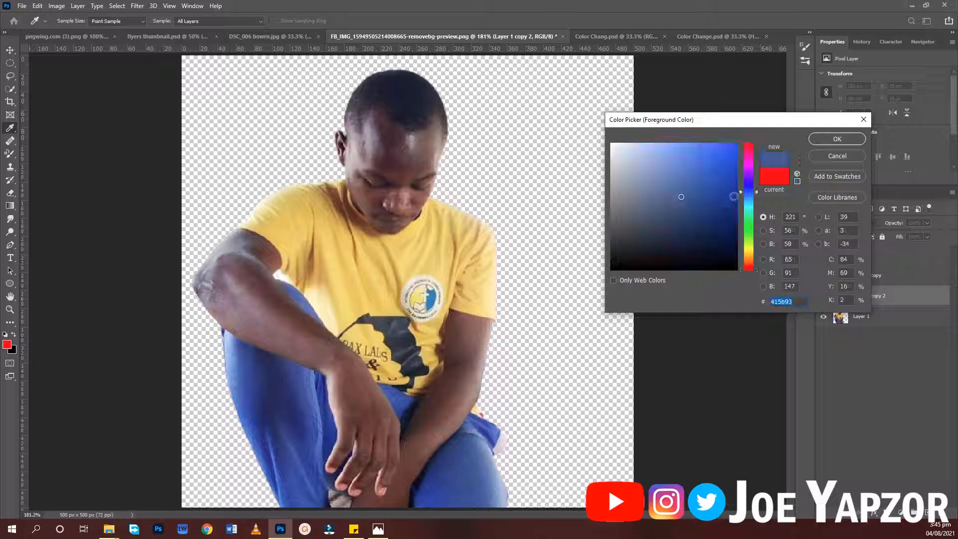
left_click(833, 139)
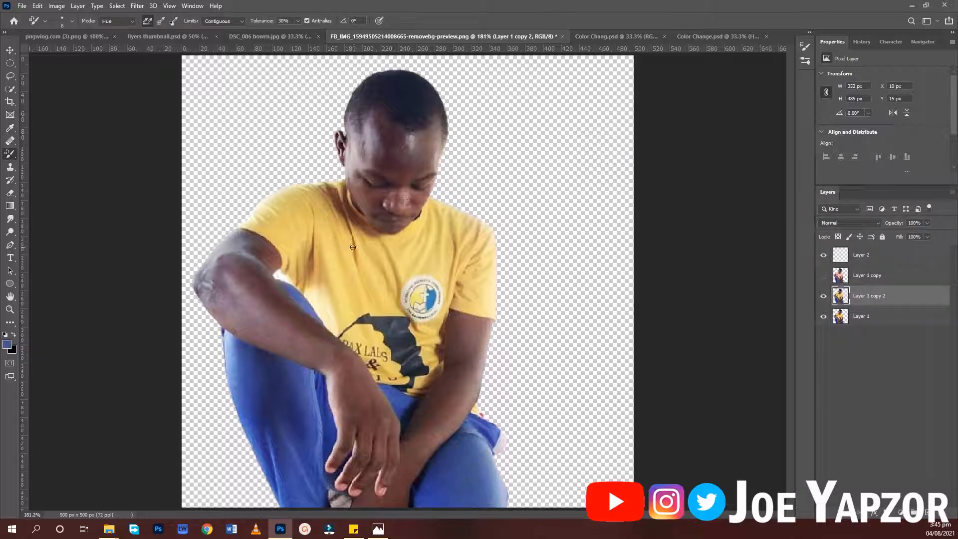
key("bracketright")
key("bracketright")
key("bracketright")
mouse_move(315, 218)
left_mouse_down()
mouse_move(342, 267)
mouse_move(312, 202)
mouse_move(304, 226)
mouse_move(287, 189)
mouse_move(297, 201)
mouse_move(317, 192)
mouse_move(256, 203)
mouse_move(278, 211)
mouse_move(308, 266)
mouse_move(297, 214)
mouse_move(290, 241)
mouse_move(320, 213)
mouse_move(344, 325)
mouse_move(370, 326)
mouse_move(404, 290)
mouse_move(404, 276)
mouse_move(428, 283)
left_mouse_up()
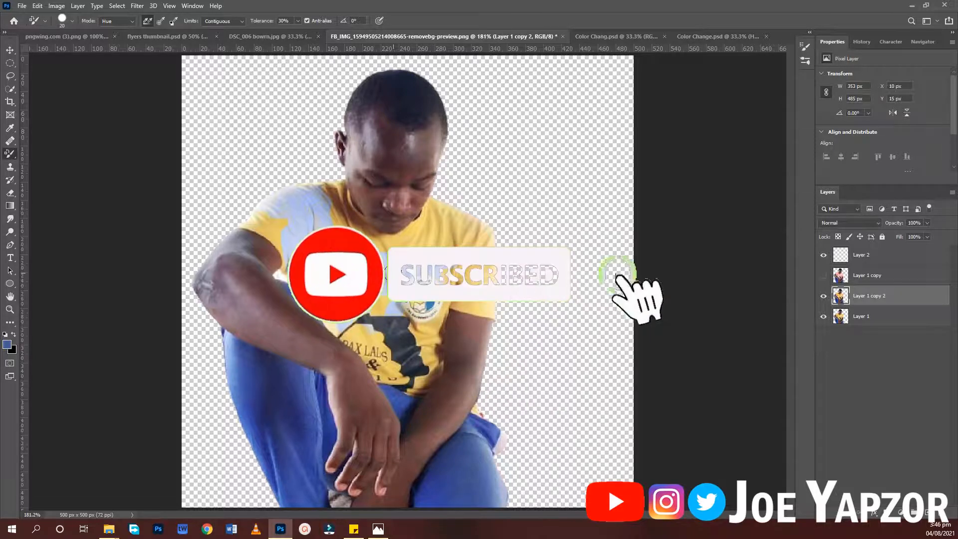
Try the Color Replacement Tool's Saturation and Luminosity modes on the shirt, undo the test stroke and return to Hue mode.
left_click(109, 21)
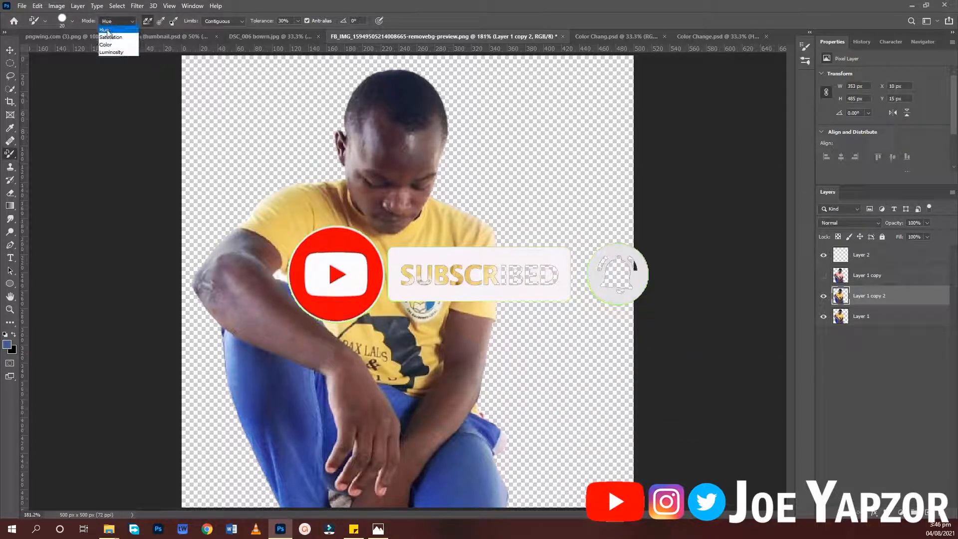
left_click(116, 34)
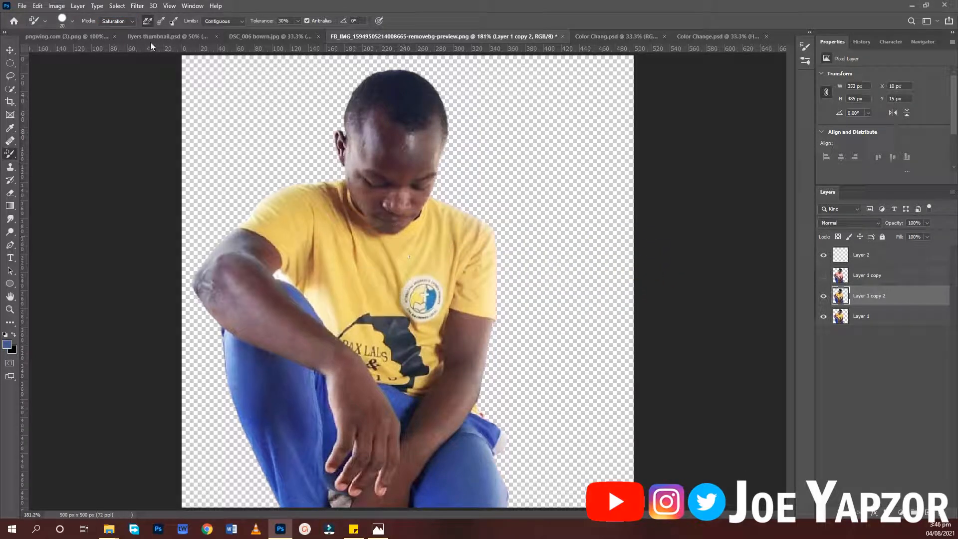
left_click(115, 21)
left_click(116, 53)
mouse_move(358, 314)
left_mouse_down()
mouse_move(356, 284)
mouse_move(442, 251)
mouse_move(456, 254)
mouse_move(437, 294)
mouse_move(409, 297)
mouse_move(440, 282)
left_mouse_up()
key("ctrl+z")
left_click(126, 22)
left_click(114, 28)
Set the foreground colour to red fd0000 and paint over the yellow of the shirt's sleeves, collar and chest.
left_click(8, 344)
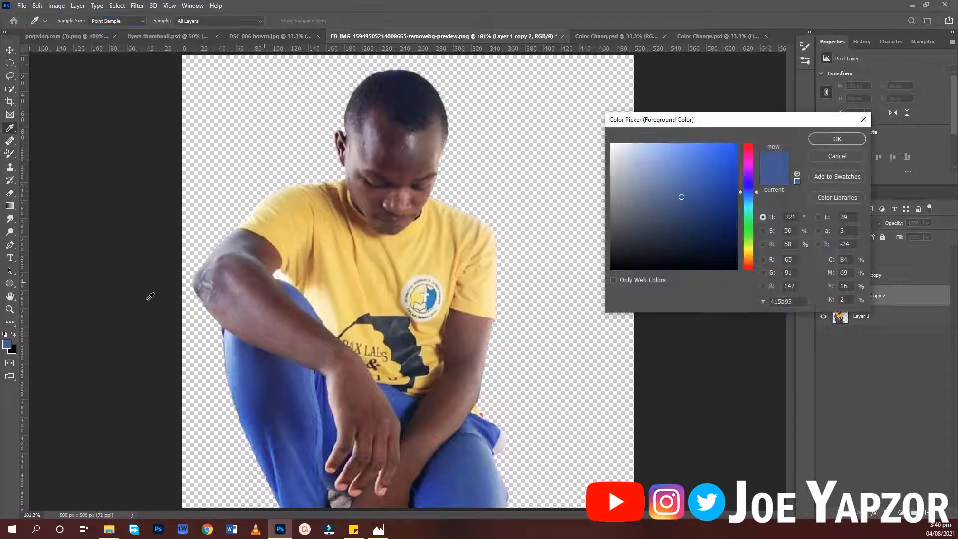
left_click(754, 142)
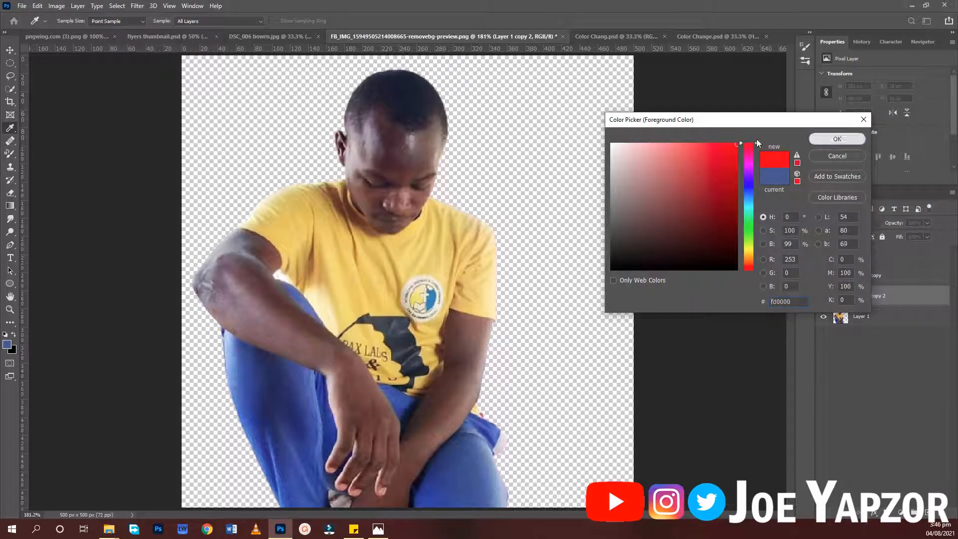
left_click(837, 138)
mouse_move(381, 264)
left_mouse_down()
mouse_move(411, 272)
mouse_move(366, 290)
mouse_move(438, 273)
mouse_move(426, 265)
mouse_move(493, 225)
mouse_move(440, 250)
mouse_move(452, 299)
mouse_move(468, 302)
mouse_move(461, 276)
mouse_move(417, 294)
mouse_move(434, 276)
mouse_move(430, 321)
mouse_move(479, 274)
mouse_move(486, 294)
mouse_move(461, 303)
mouse_move(491, 312)
mouse_move(489, 278)
mouse_move(454, 214)
mouse_move(431, 219)
mouse_move(368, 278)
mouse_move(314, 211)
mouse_move(290, 218)
mouse_move(252, 201)
mouse_move(325, 185)
mouse_move(247, 225)
mouse_move(275, 234)
mouse_move(263, 221)
mouse_move(294, 269)
mouse_move(284, 247)
mouse_move(289, 260)
mouse_move(299, 205)
mouse_move(304, 242)
mouse_move(316, 251)
mouse_move(330, 180)
mouse_move(326, 199)
mouse_move(334, 186)
mouse_move(340, 216)
mouse_move(337, 184)
mouse_move(347, 222)
left_mouse_up()
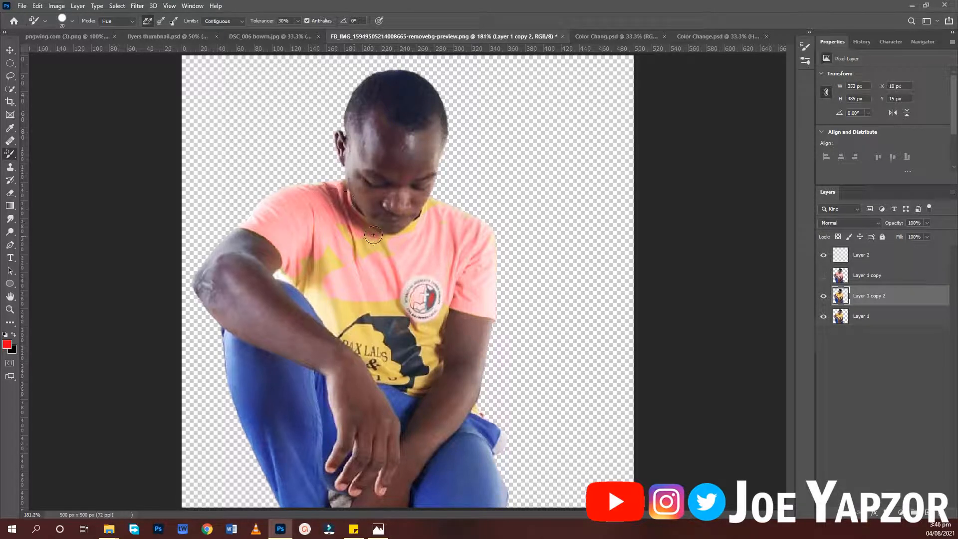
mouse_move(408, 237)
left_mouse_down()
mouse_move(443, 200)
mouse_move(371, 246)
mouse_move(362, 234)
mouse_move(339, 246)
mouse_move(348, 244)
mouse_move(343, 225)
mouse_move(412, 252)
mouse_move(327, 253)
mouse_move(311, 282)
mouse_move(303, 255)
mouse_move(361, 286)
mouse_move(286, 245)
left_mouse_up()
Recolour the remaining yellow below the armpit, along the shirt's inner edge and inside the printed graphic with a smaller brush.
scroll(299, 282, "up", 3)
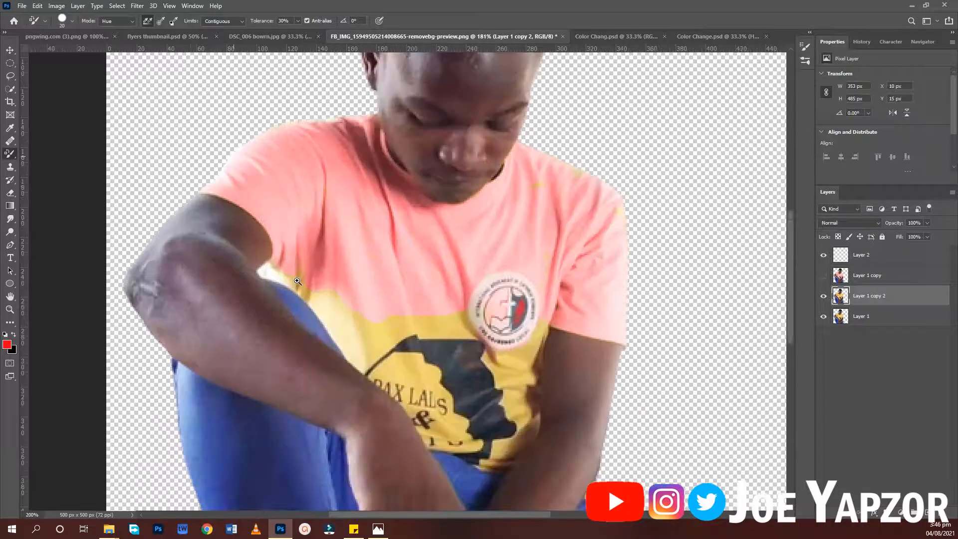
scroll(297, 281, "up", 2)
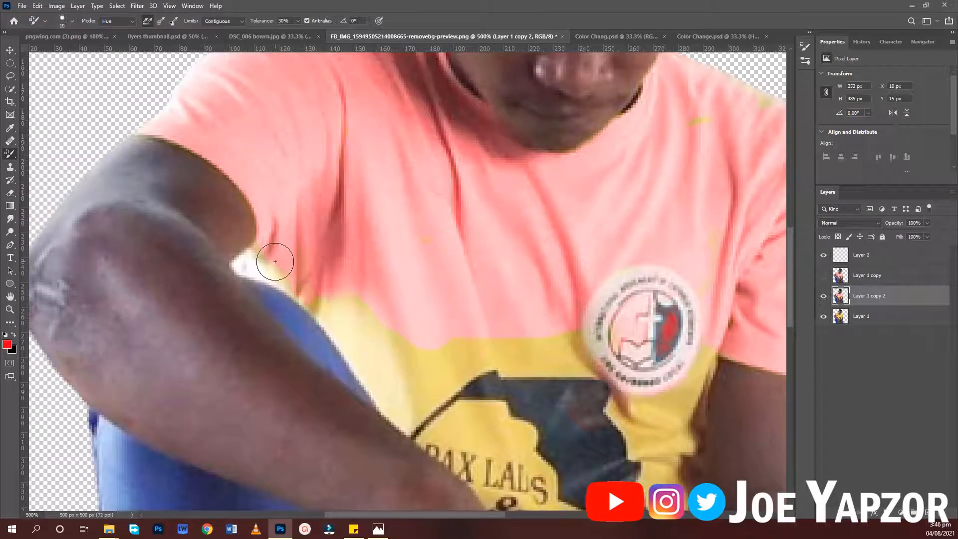
mouse_move(263, 261)
left_mouse_down()
mouse_move(306, 312)
mouse_move(293, 276)
mouse_move(362, 368)
mouse_move(324, 284)
mouse_move(347, 366)
mouse_move(378, 340)
mouse_move(390, 391)
mouse_move(390, 280)
mouse_move(416, 395)
mouse_move(429, 369)
mouse_move(417, 397)
mouse_move(464, 364)
mouse_move(445, 359)
mouse_move(497, 353)
mouse_move(399, 367)
mouse_move(375, 392)
mouse_move(421, 352)
mouse_move(465, 349)
mouse_move(561, 387)
mouse_move(532, 367)
left_mouse_up()
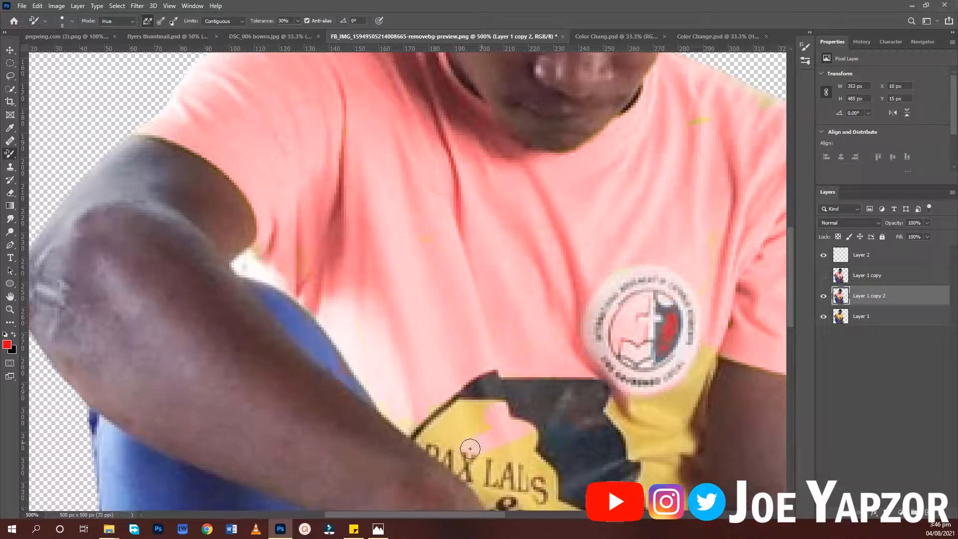
left_click_drag(516, 430, 411, 162)
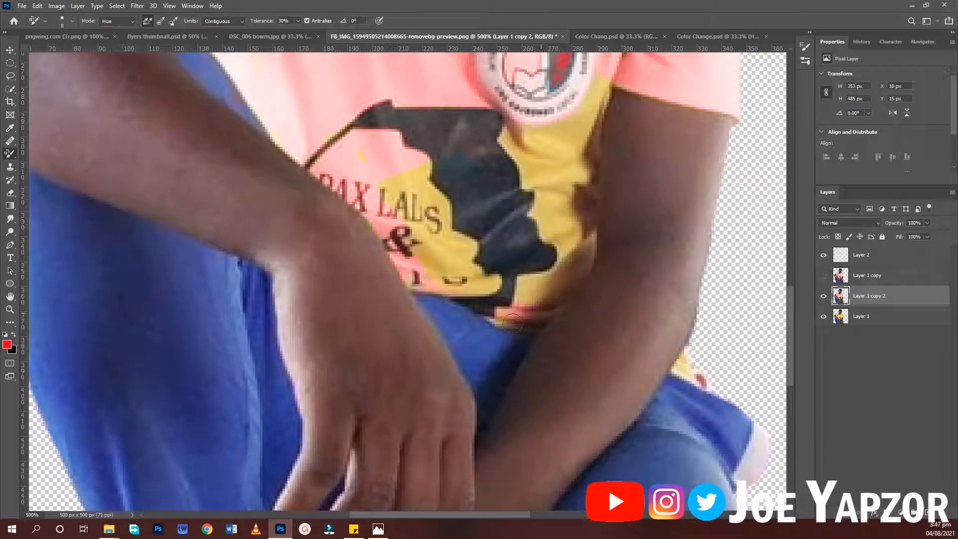
Recolour the leftover yellow at the shirt's hem, around the graphic and lettering, and along the sleeve and shoulder below the badge side.
left_click_drag(513, 324, 508, 324)
left_click_drag(554, 189, 576, 118)
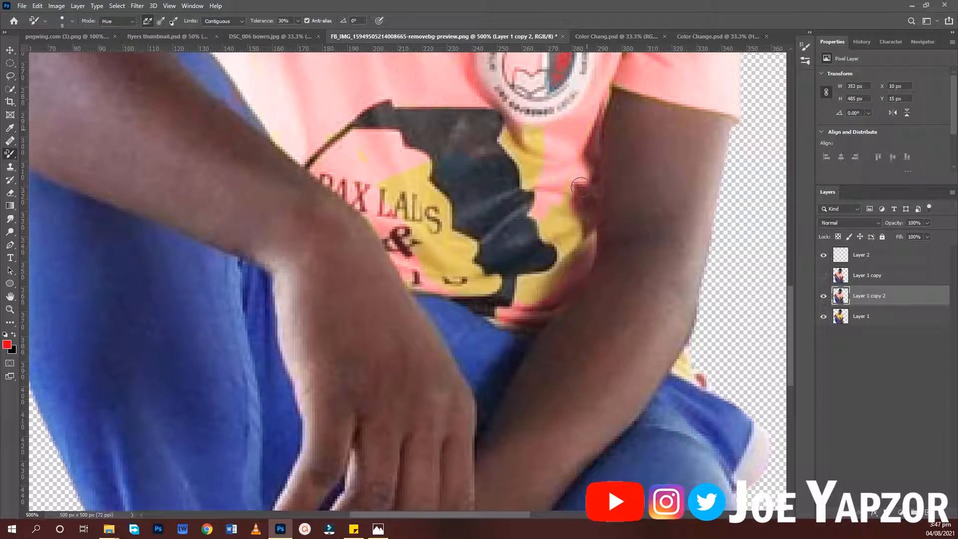
mouse_move(581, 187)
left_mouse_down()
mouse_move(533, 298)
mouse_move(586, 250)
mouse_move(514, 266)
mouse_move(521, 288)
mouse_move(480, 258)
mouse_move(503, 258)
mouse_move(440, 305)
mouse_move(479, 281)
mouse_move(487, 258)
mouse_move(523, 243)
mouse_move(431, 246)
mouse_move(541, 213)
mouse_move(418, 207)
mouse_move(528, 189)
mouse_move(504, 161)
mouse_move(572, 127)
mouse_move(425, 184)
left_mouse_up()
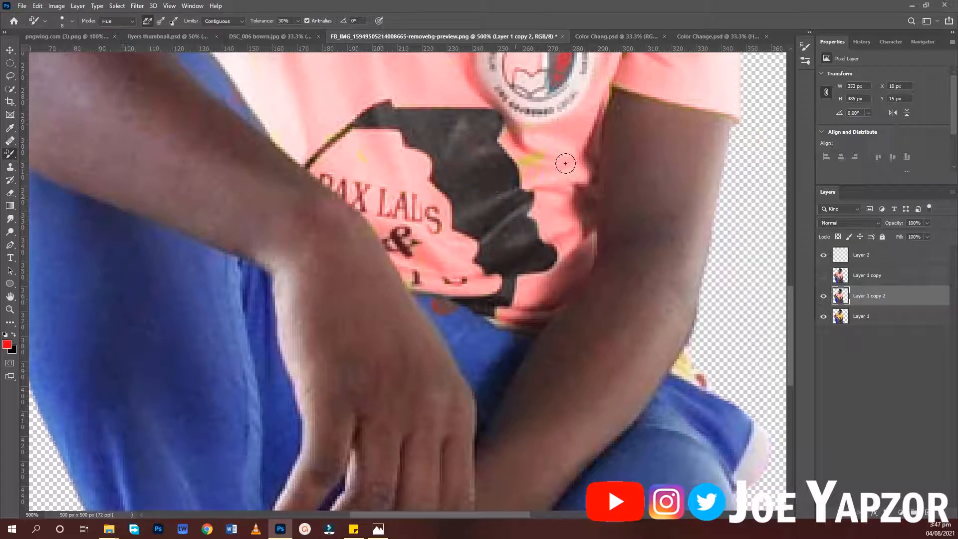
mouse_move(566, 163)
left_mouse_down()
mouse_move(547, 135)
mouse_move(581, 136)
left_mouse_up()
mouse_move(309, 164)
left_mouse_down()
mouse_move(390, 141)
mouse_move(339, 140)
mouse_move(403, 200)
left_mouse_up()
left_click_drag(719, 145, 541, 317)
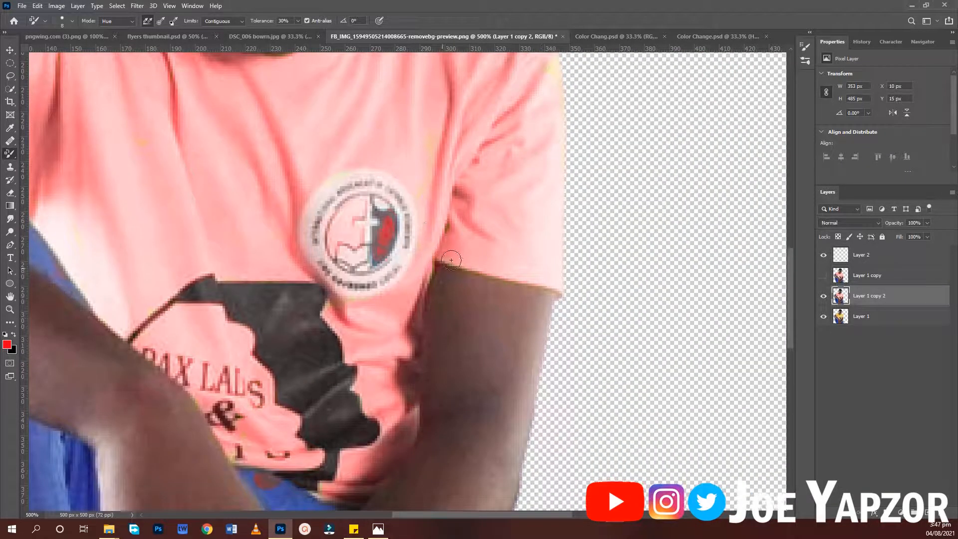
mouse_move(506, 106)
left_mouse_down()
mouse_move(489, 231)
mouse_move(523, 210)
mouse_move(525, 233)
left_mouse_up()
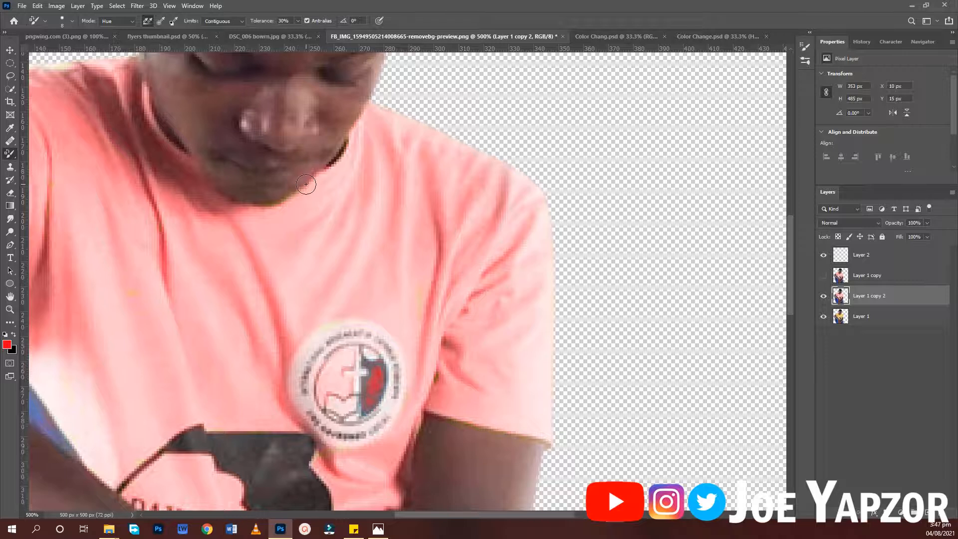
Compare the whole recoloured shirt with the original by hiding and showing Layer 1 copy 2.
key("ctrl+0")
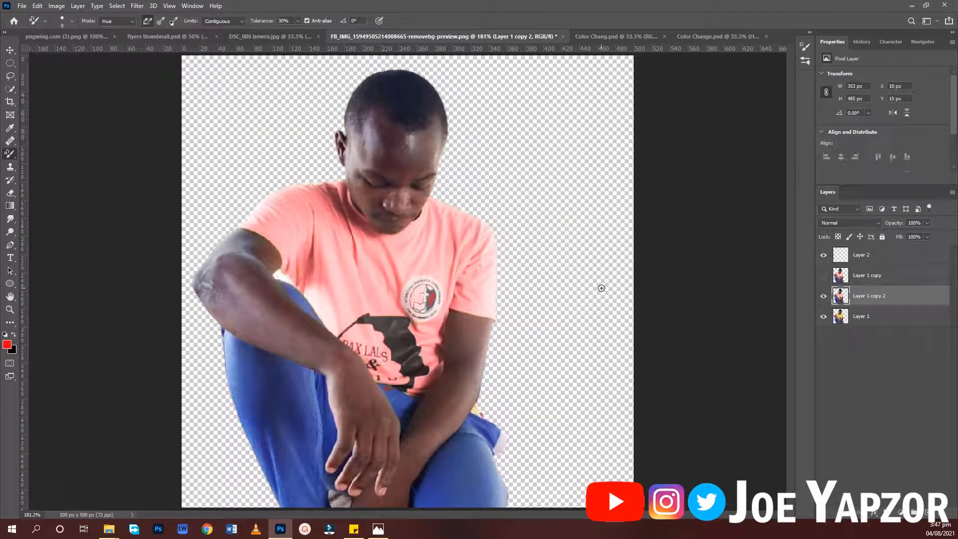
left_click(824, 296)
left_click(824, 296)
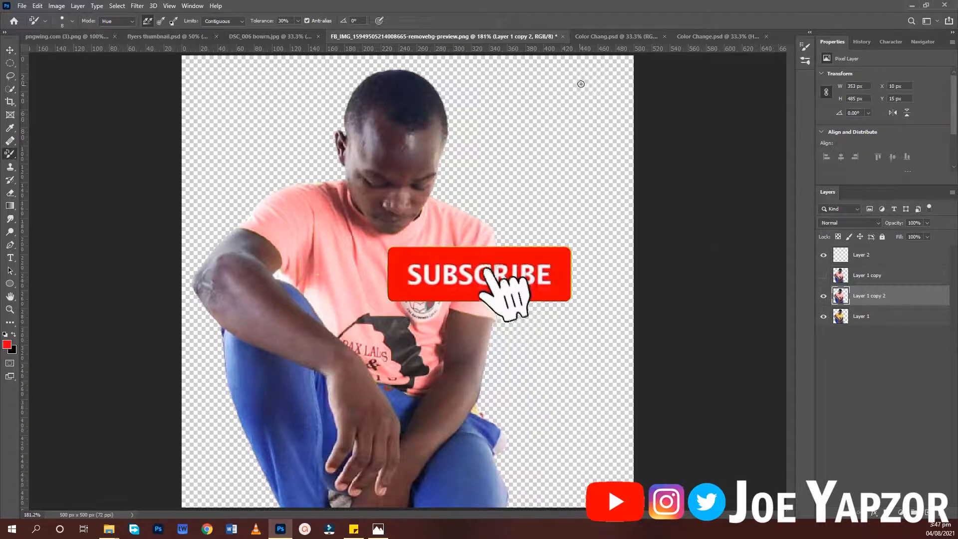
Switch to Color Chang.psd, activate the Move tool, and select Layer 0 with the green Layer 1 copy 2 hidden.
left_click(605, 40)
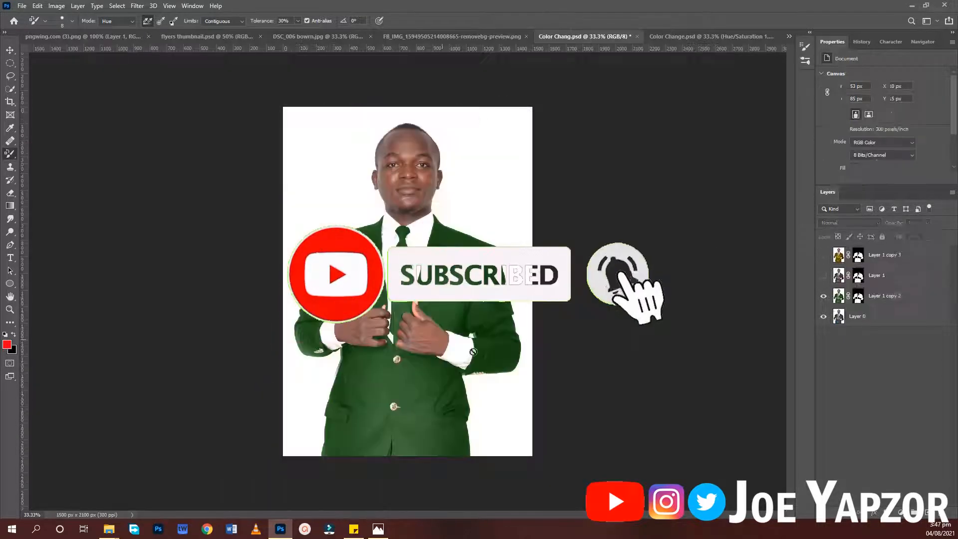
left_click(10, 50)
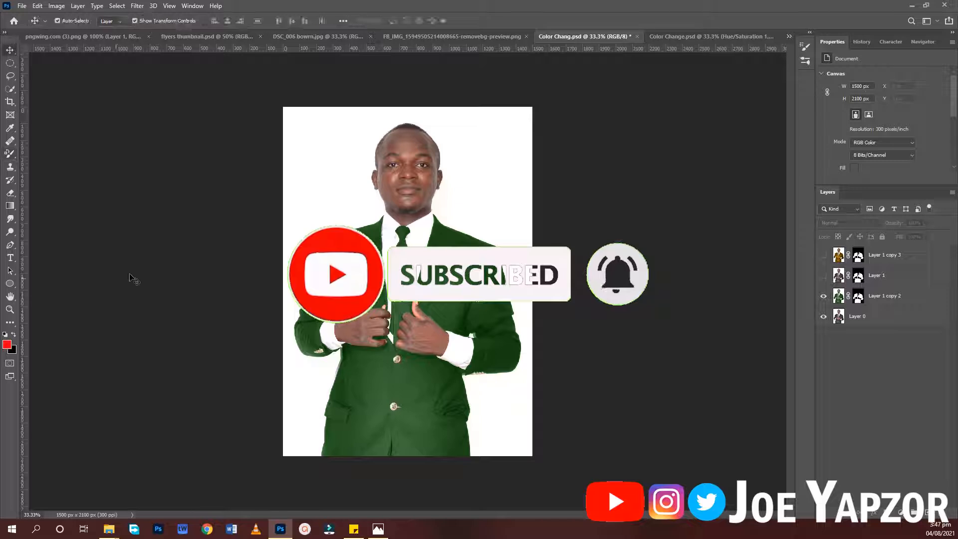
left_click(843, 317)
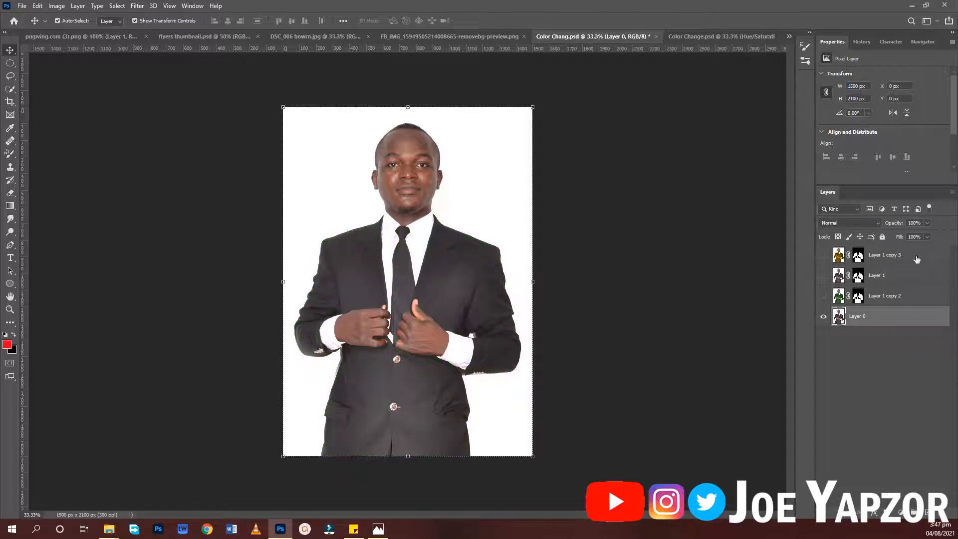
left_click(883, 43)
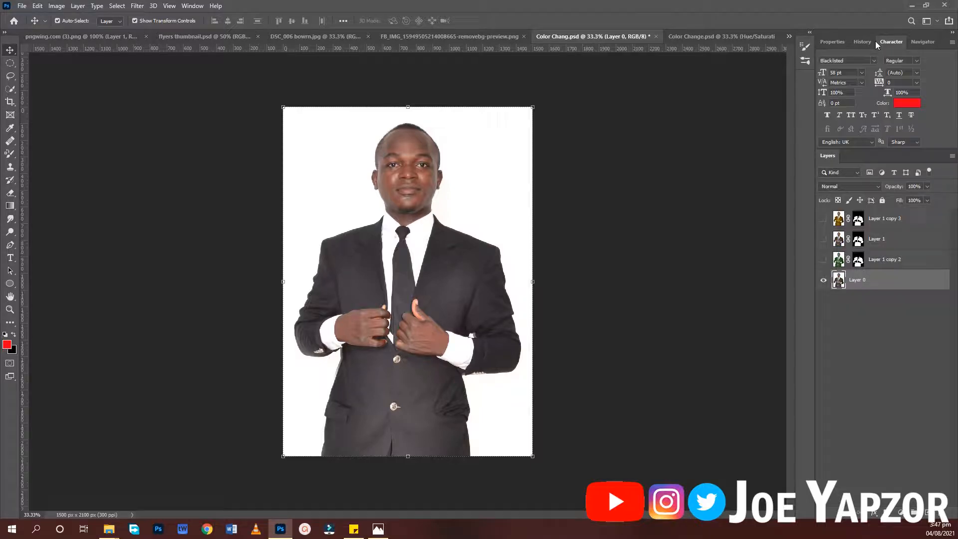
left_click(838, 43)
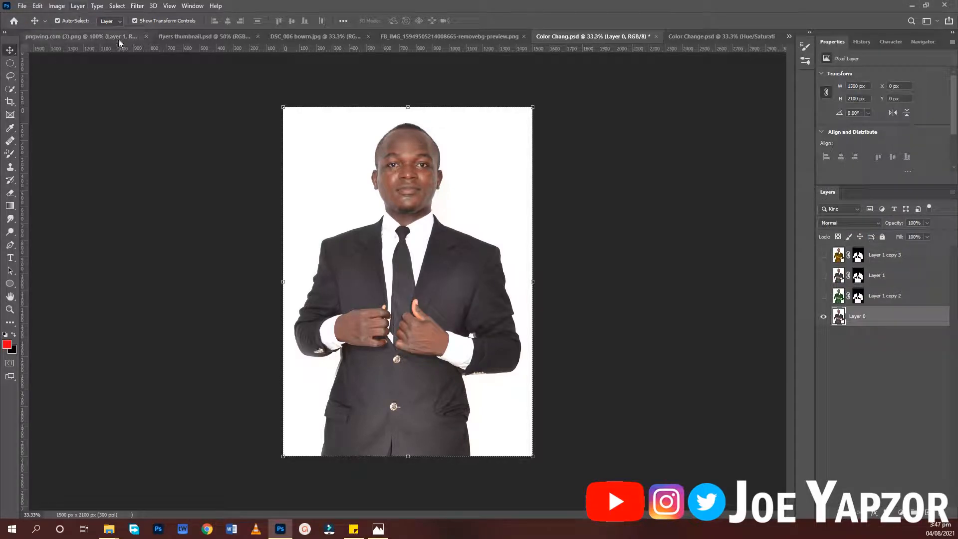
key("u")
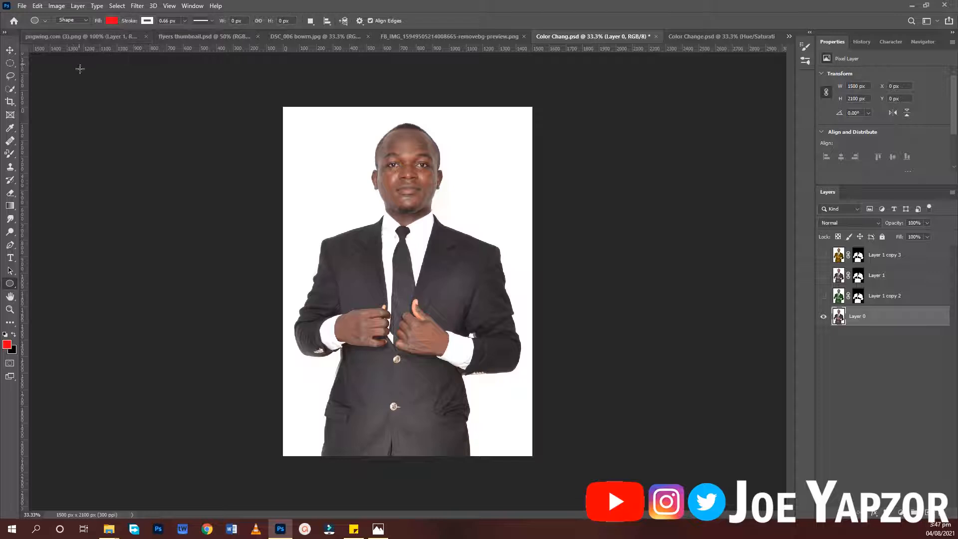
right_click(16, 288)
left_click(15, 281)
left_click(10, 50)
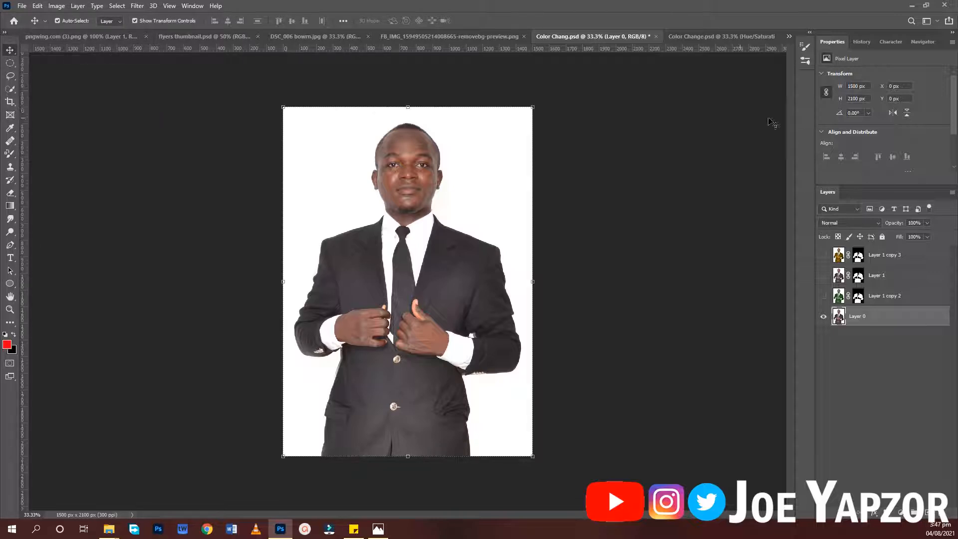
Select the man on Layer 0 with Select Subject and copy him onto a new layer, toggling Layer 0's visibility to check.
scroll(878, 134, "down", 3)
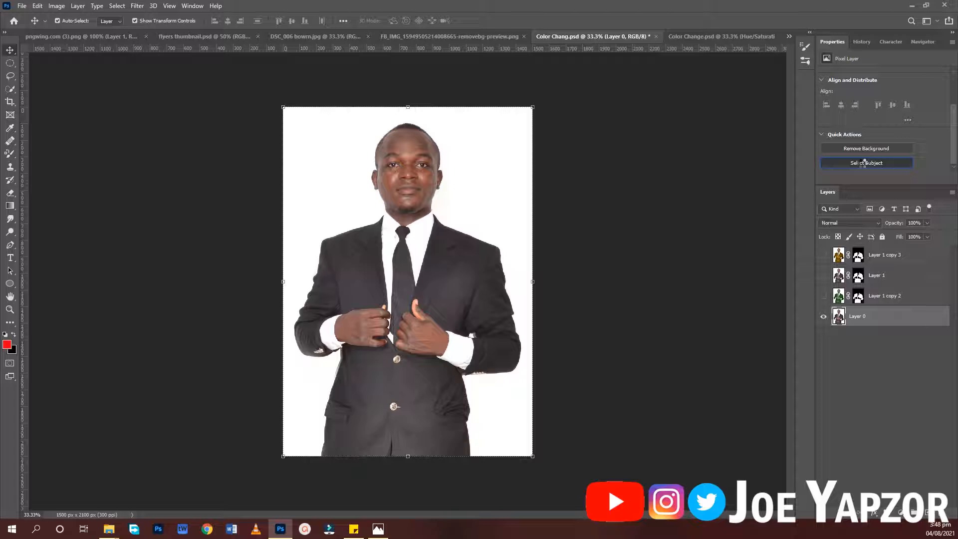
left_click(865, 163)
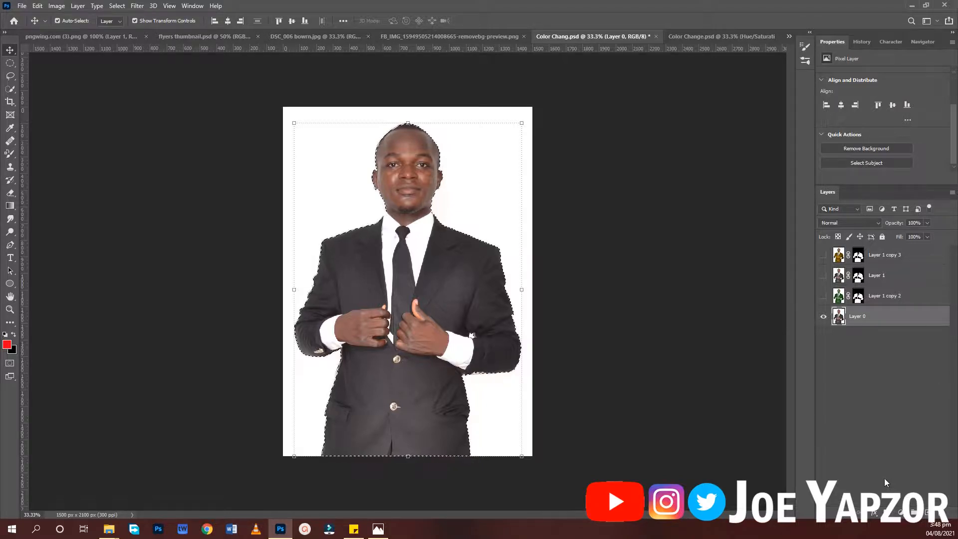
key("ctrl+j")
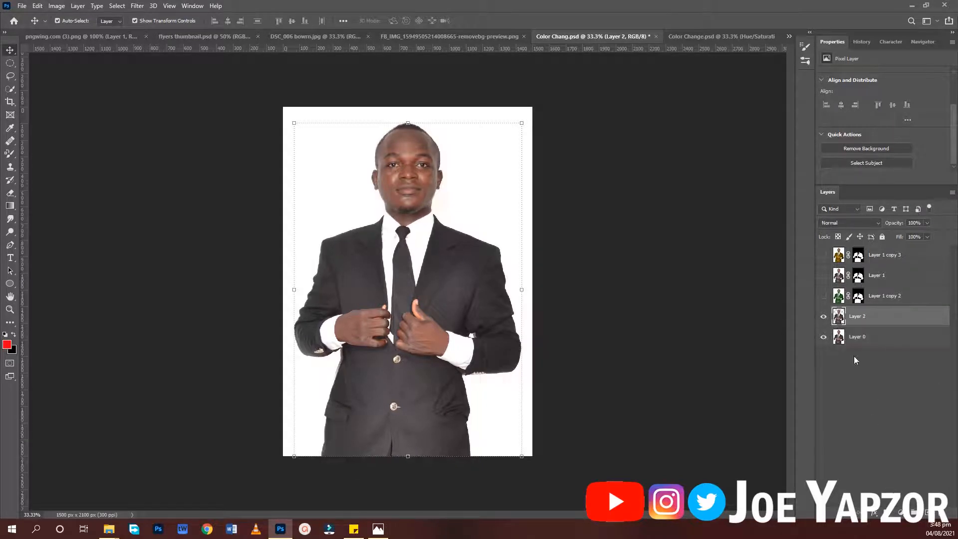
left_click(824, 337)
left_click(824, 337)
Select the whole dark suit and tie on Layer 2 with the Quick Selection Tool, covering both sides of the jacket.
left_click(11, 76)
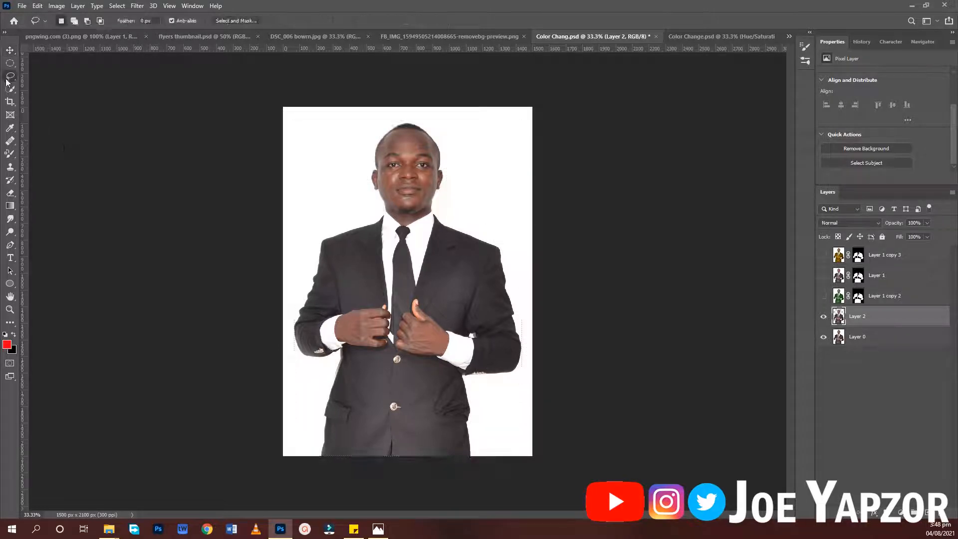
left_click(10, 89)
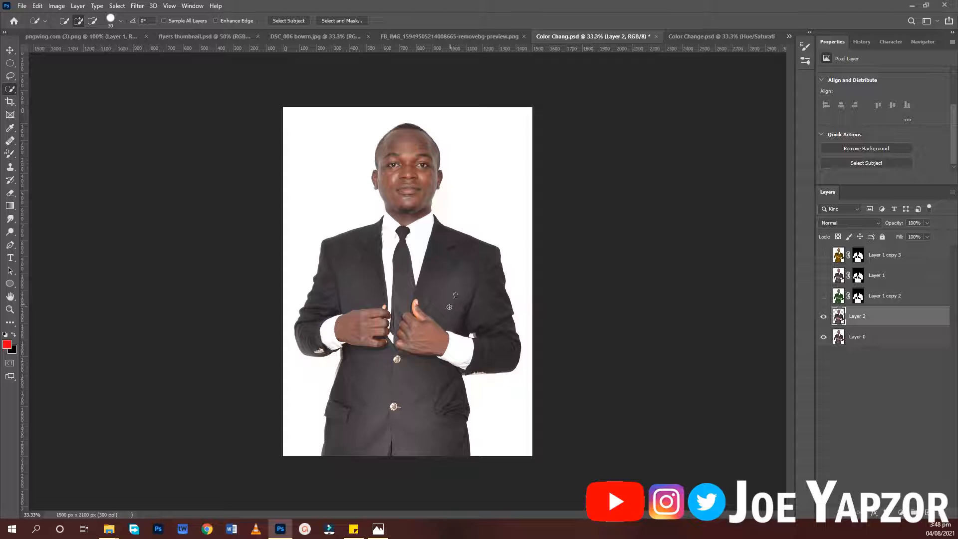
mouse_move(449, 307)
left_mouse_down()
mouse_move(415, 357)
mouse_move(377, 377)
mouse_move(371, 405)
left_mouse_up()
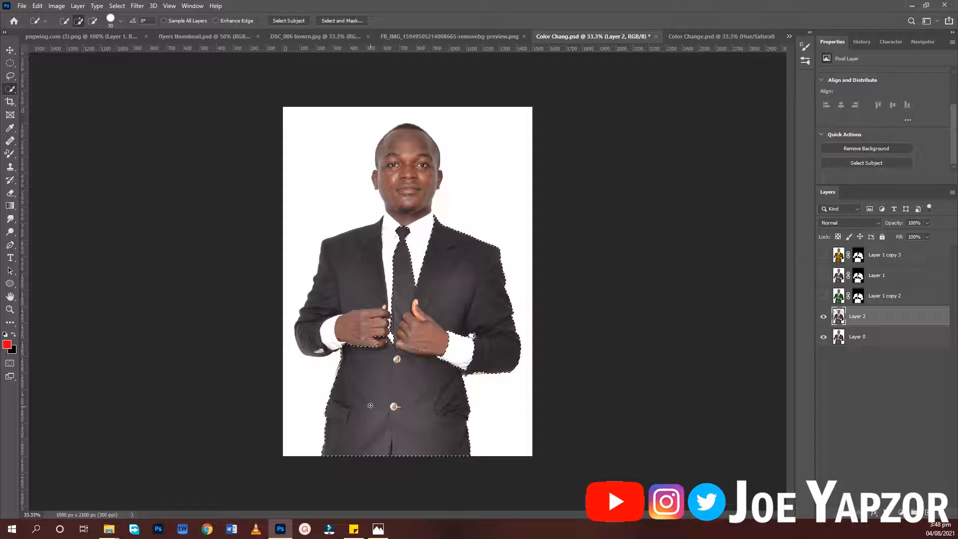
left_click_drag(347, 293, 345, 270)
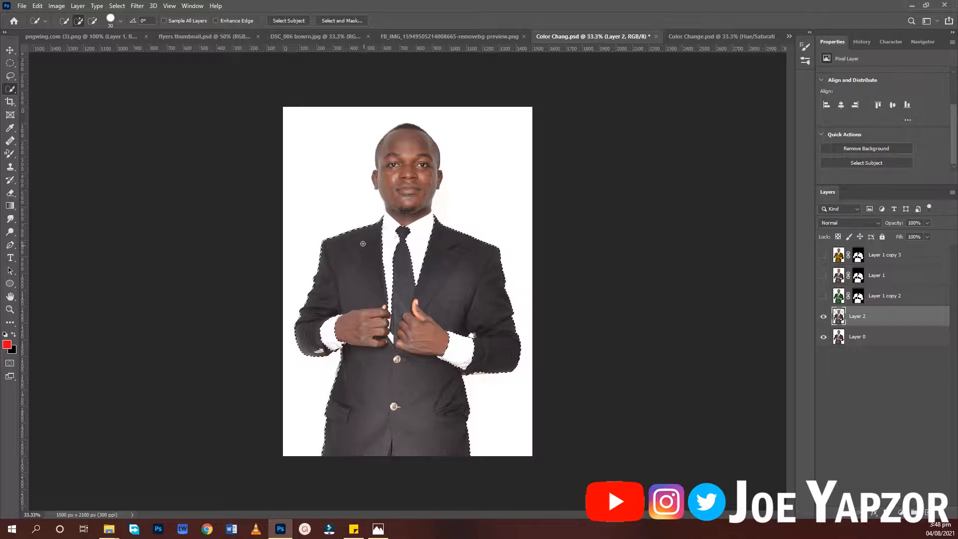
left_click(370, 282, "ctrl")
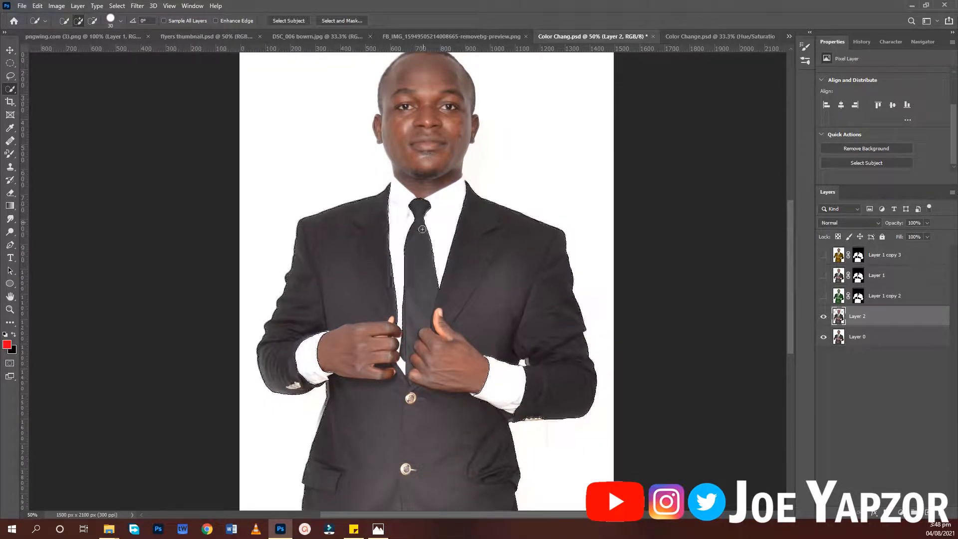
key("ctrl+minus")
key("ctrl+minus")
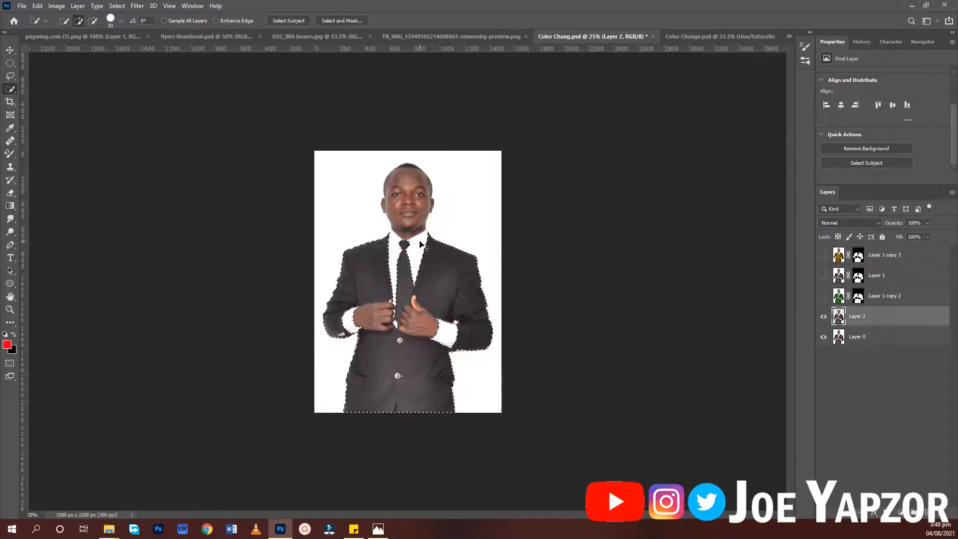
left_click(421, 242, "ctrl")
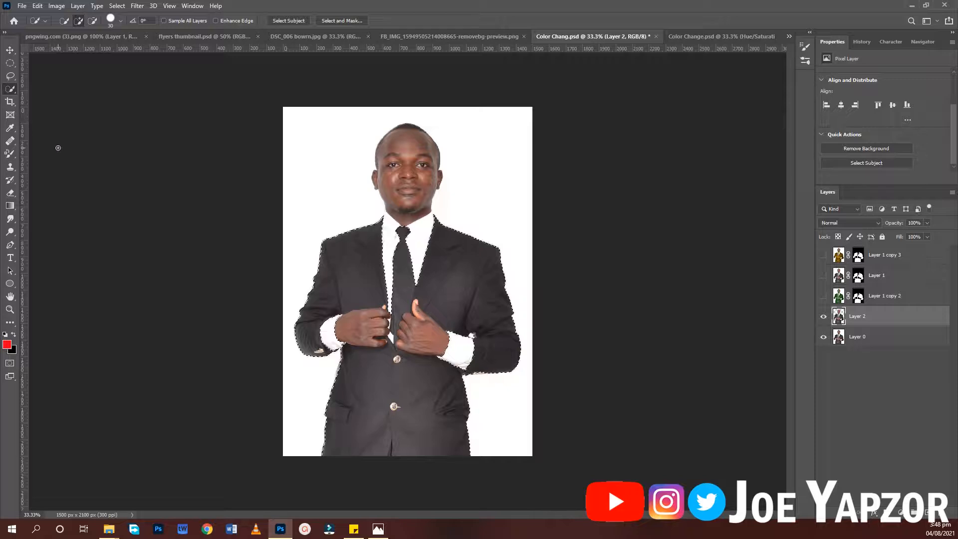
Inspect the suit selection's coverage around the hands, cuffs and collar in Quick Mask mode.
key("q")
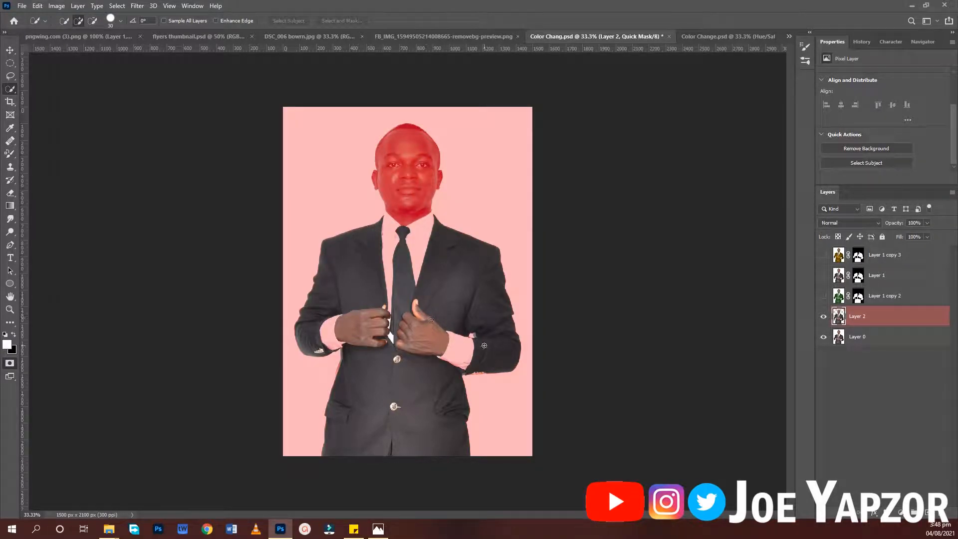
scroll(447, 319, "up", 2)
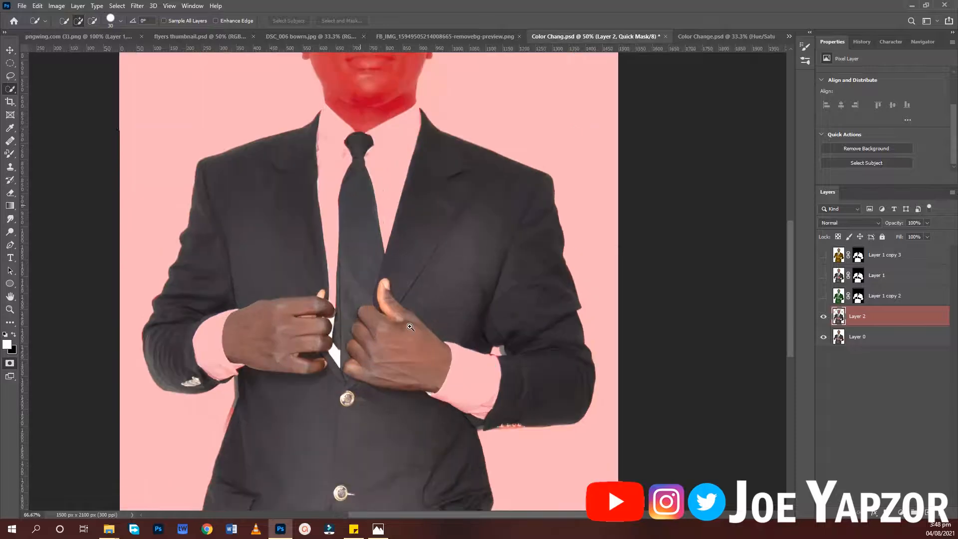
scroll(375, 309, "up", 1)
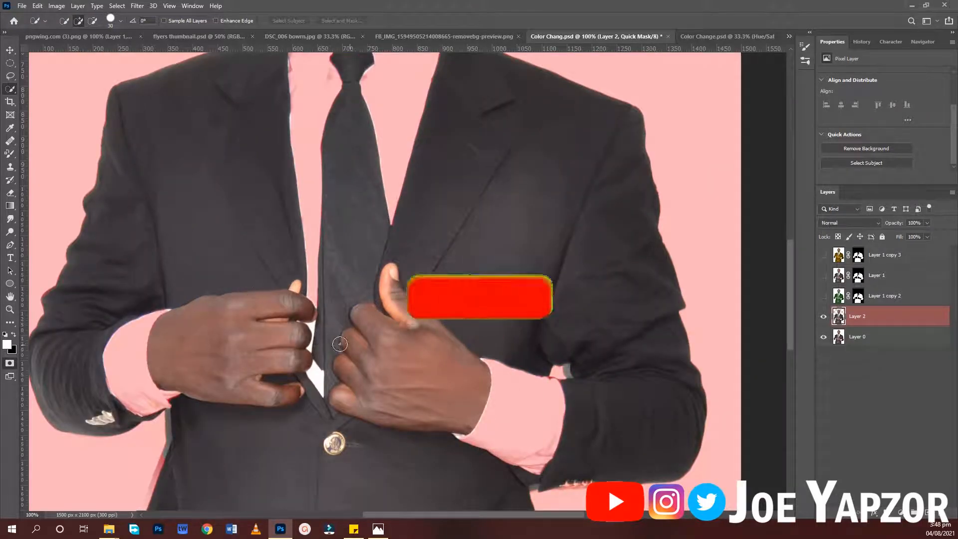
scroll(362, 328, "up", 2)
key("ctrl+0")
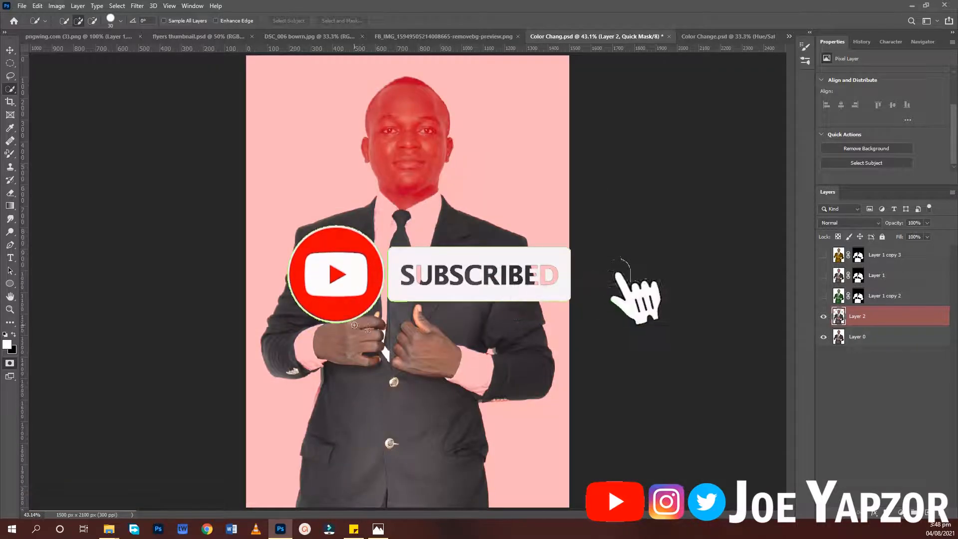
key("q")
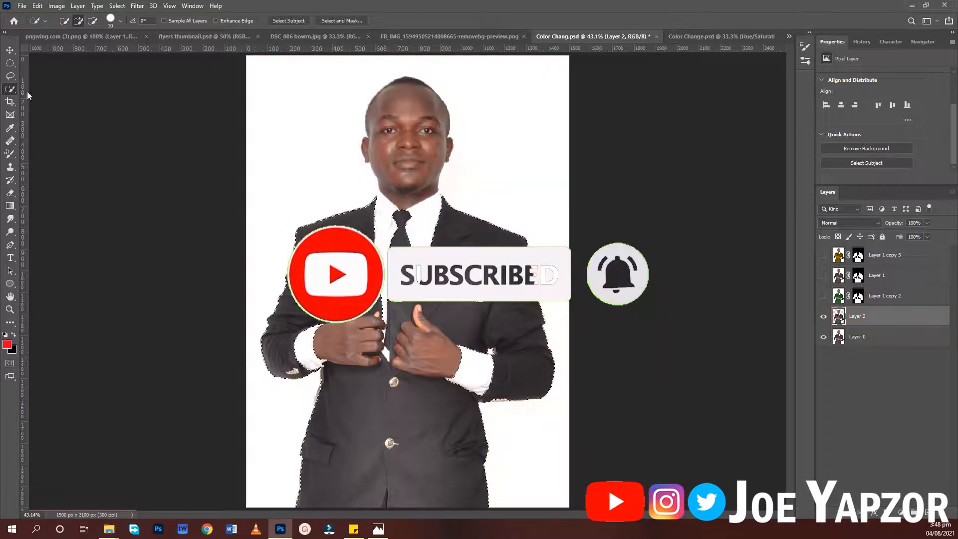
Subtract both hands from the suit selection with the Quick Selection Tool.
right_click(10, 89)
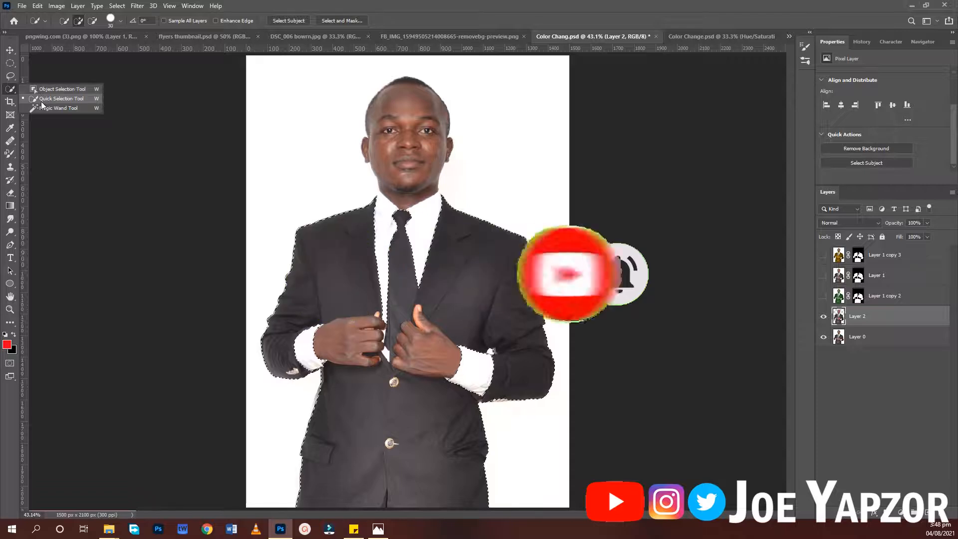
left_click(41, 100)
scroll(346, 329, "up", 3)
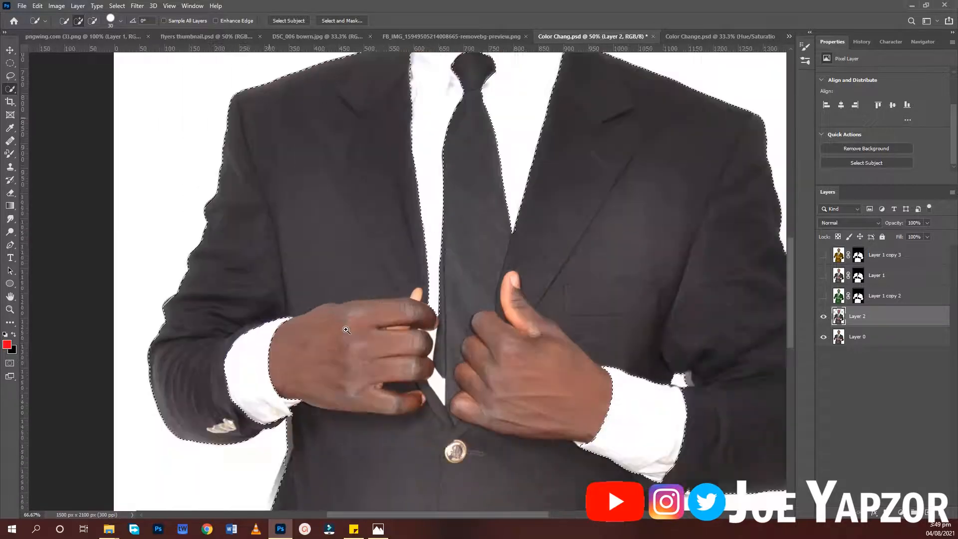
left_click(302, 357, "alt")
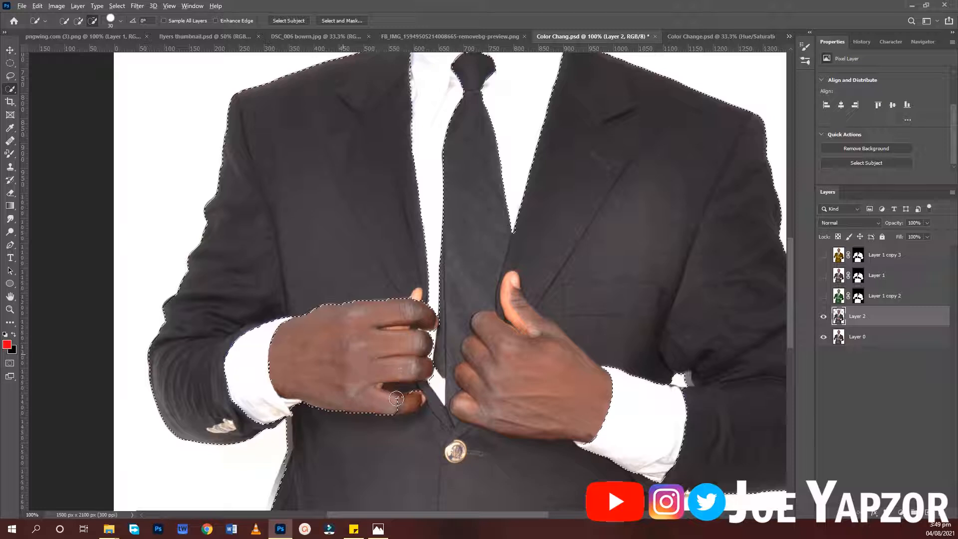
left_click(519, 365, "alt")
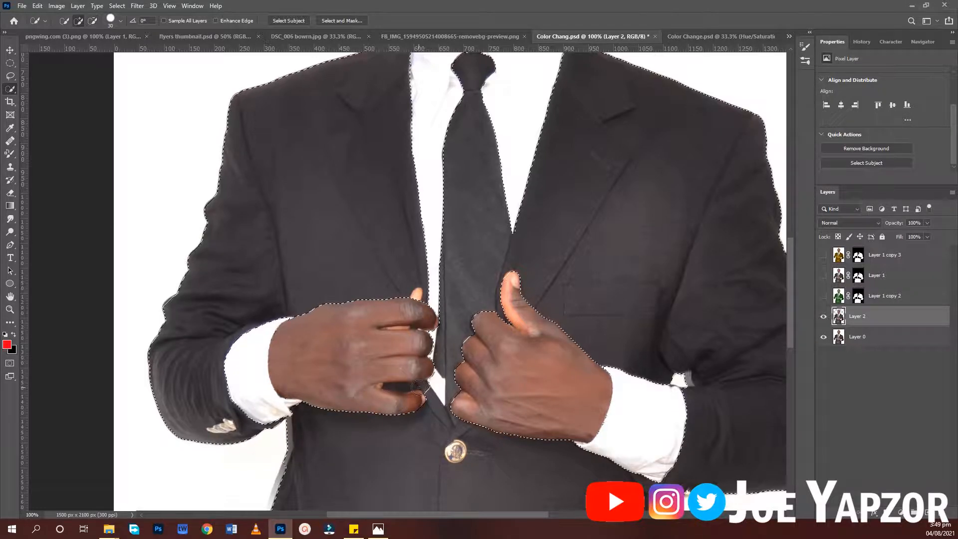
Add the dark suit gap between the lowest two fingers of the hand beside the tie to the selection with the Lasso Tool.
scroll(421, 392, "up", 2)
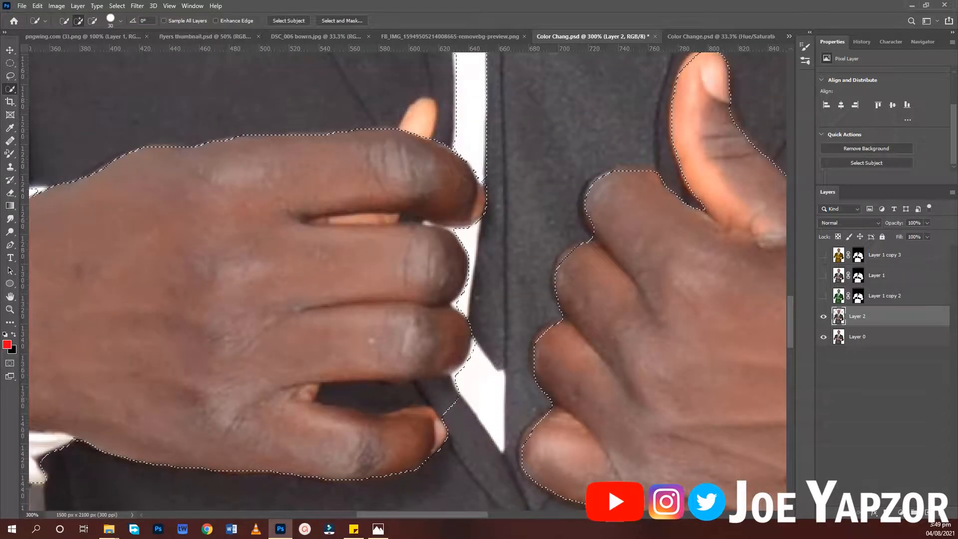
right_click(14, 89)
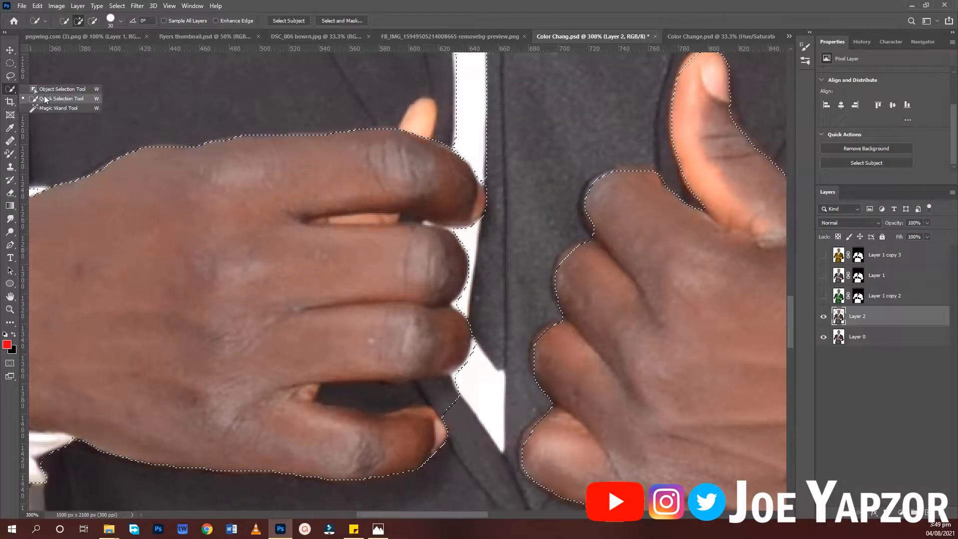
left_click(15, 77)
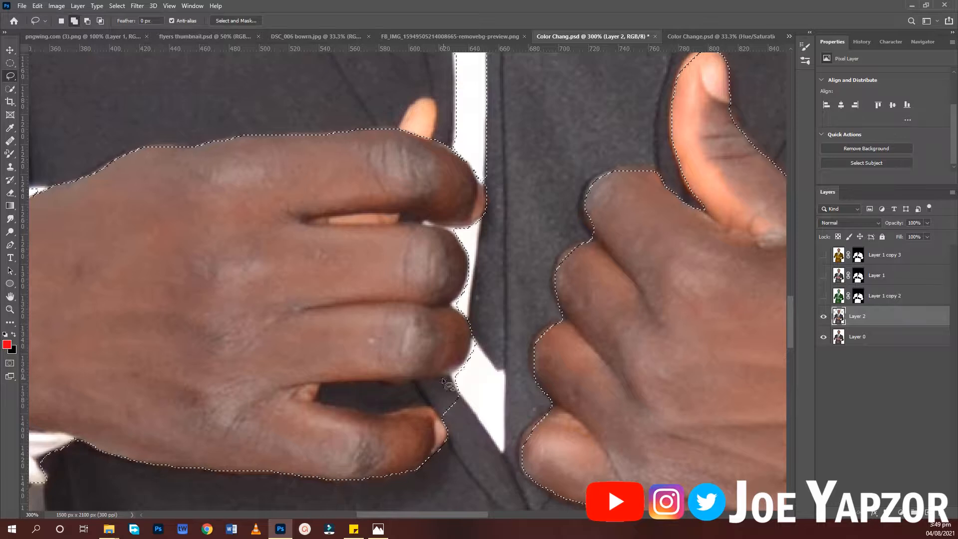
key("alt")
mouse_move(418, 380)
left_mouse_down()
mouse_move(325, 382)
mouse_move(310, 397)
mouse_move(325, 406)
mouse_move(447, 417)
left_mouse_up()
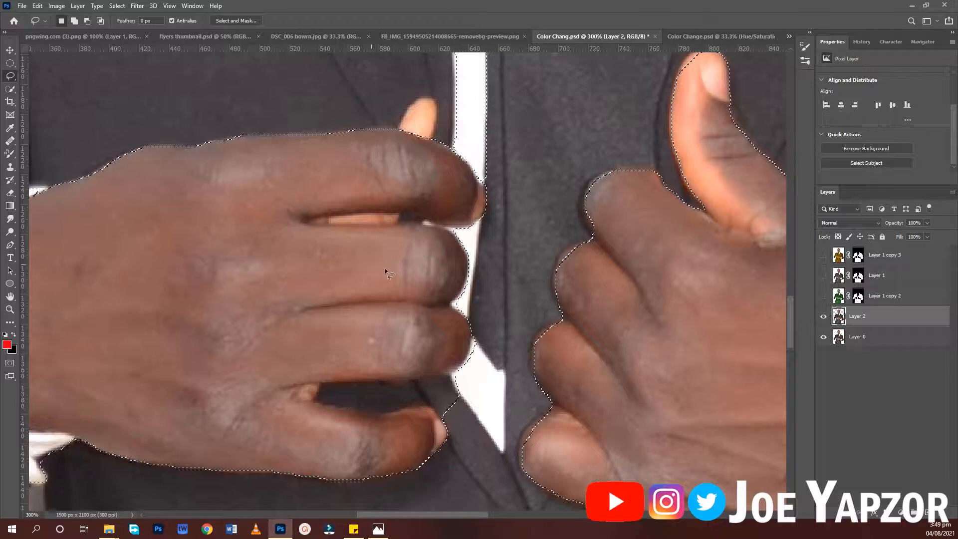
left_click_drag(400, 221, 423, 223)
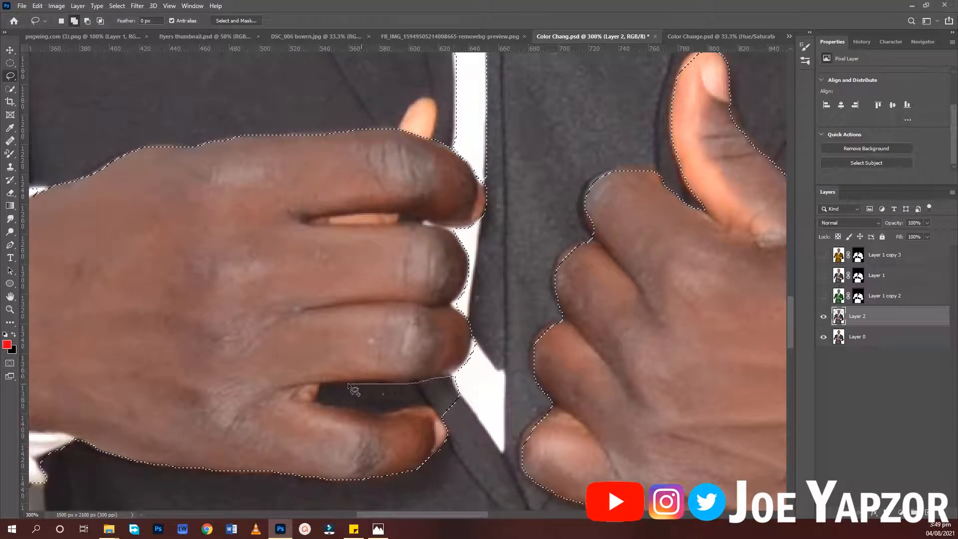
mouse_move(349, 385)
left_mouse_down()
mouse_move(322, 385)
mouse_move(313, 398)
mouse_move(443, 413)
mouse_move(451, 402)
mouse_move(429, 398)
mouse_move(442, 410)
mouse_move(472, 391)
mouse_move(440, 385)
left_mouse_up()
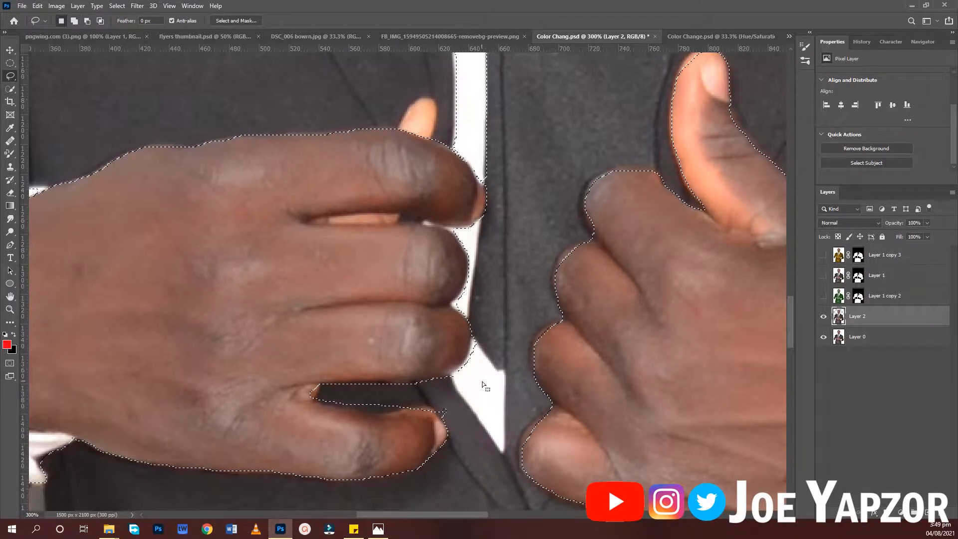
left_click_drag(634, 212, 508, 226)
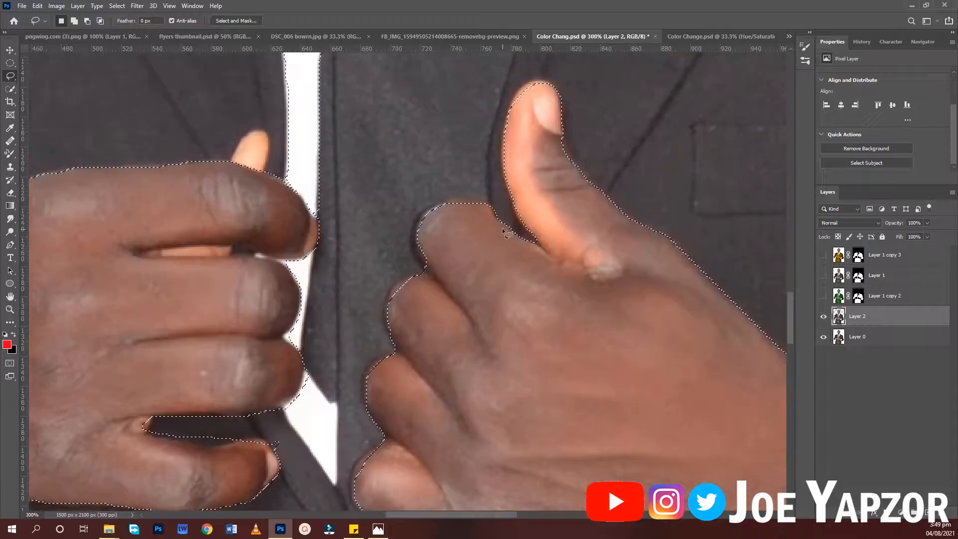
key("ctrl+0")
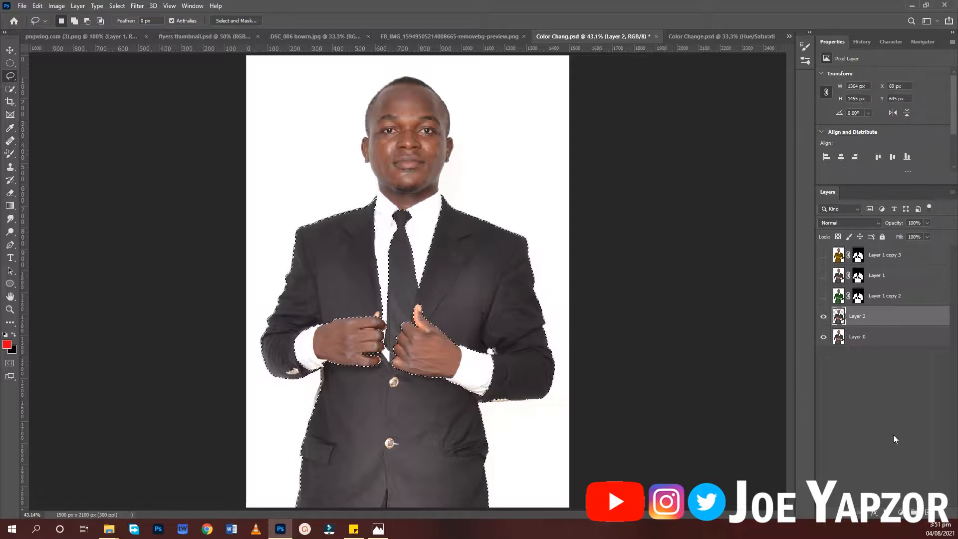
Copy the selected suit onto a new layer and check the cut-out by hiding and showing Layer 2 and Layer 0.
key("ctrl+j")
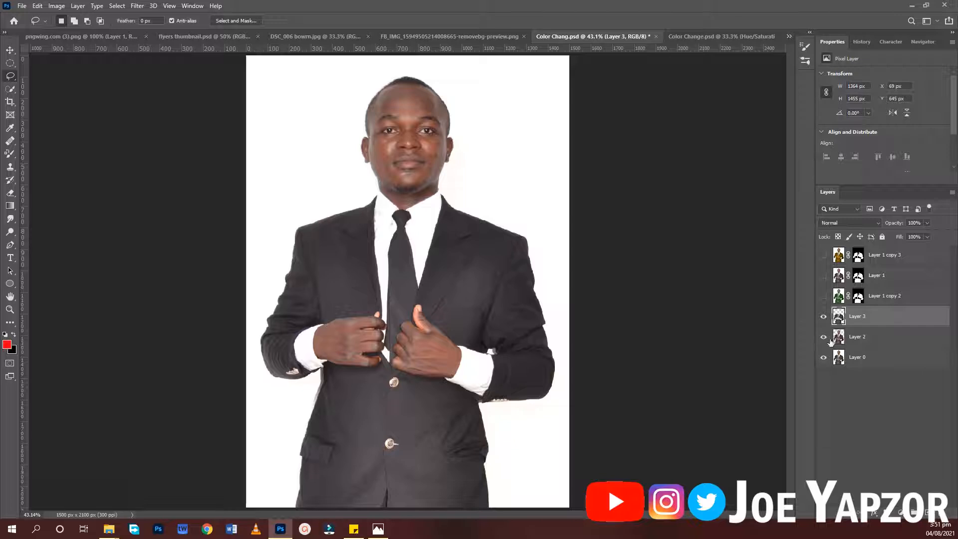
left_click(824, 337)
left_click(824, 358)
left_click(824, 358)
left_click(824, 358)
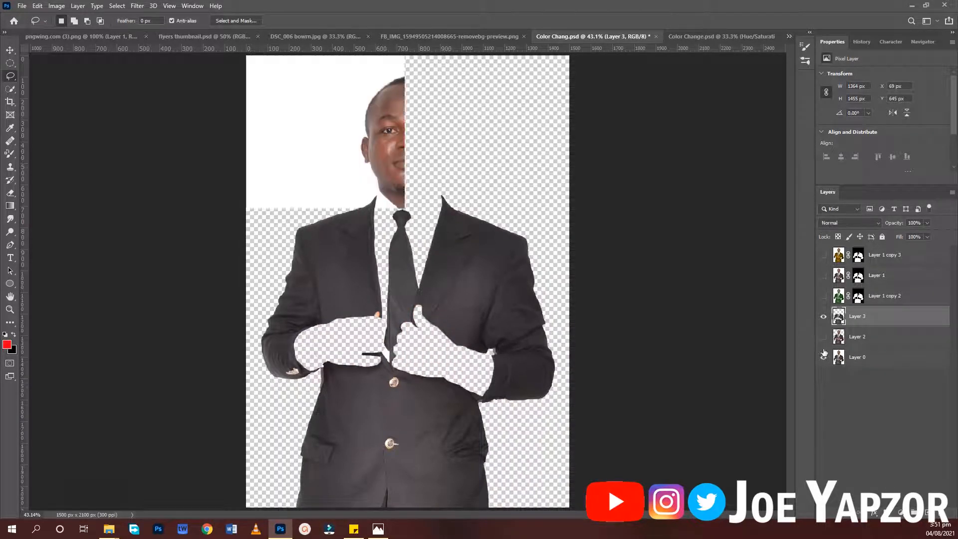
left_click(823, 338)
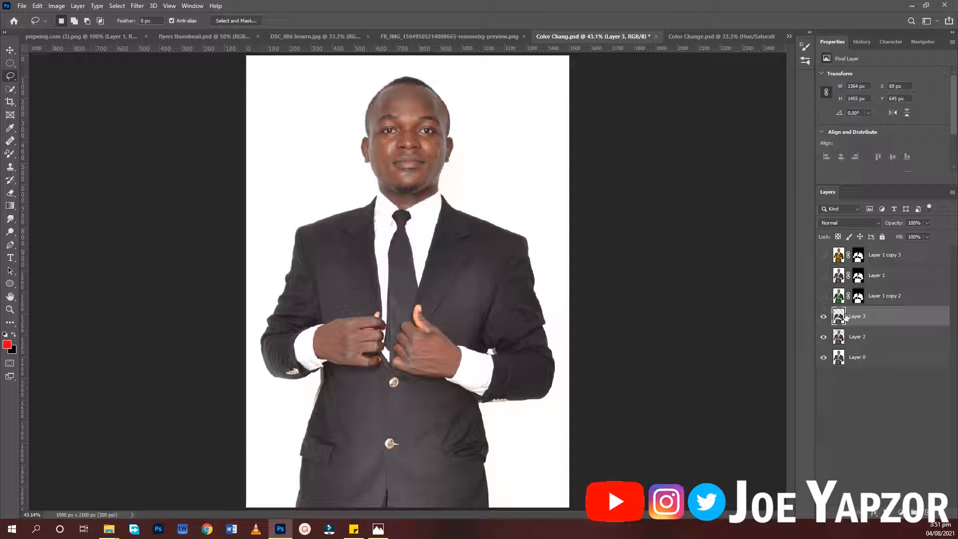
Open the Hue/Saturation adjustment for the suit cut-out on Layer 3 and move its dialog clear of the photo.
left_click(55, 6)
mouse_move(82, 32)
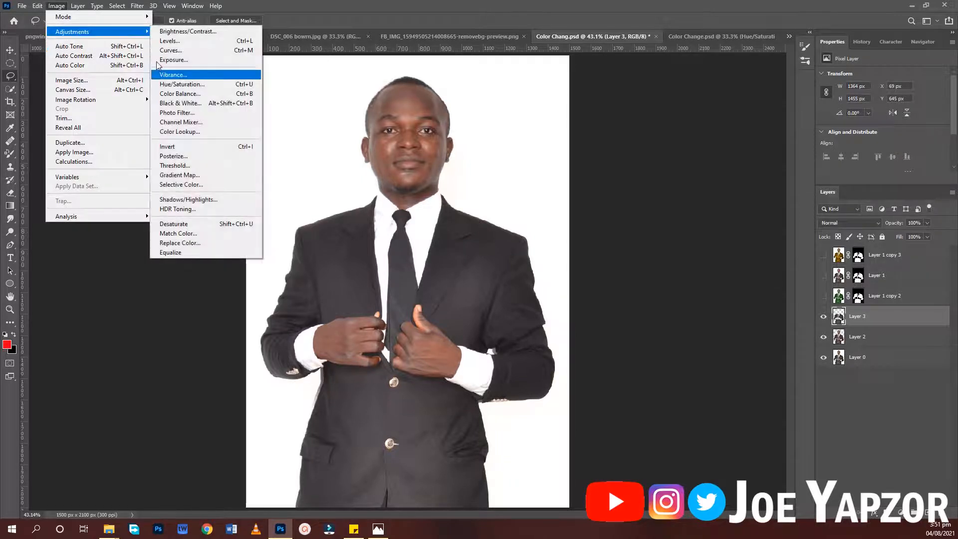
left_click(172, 84)
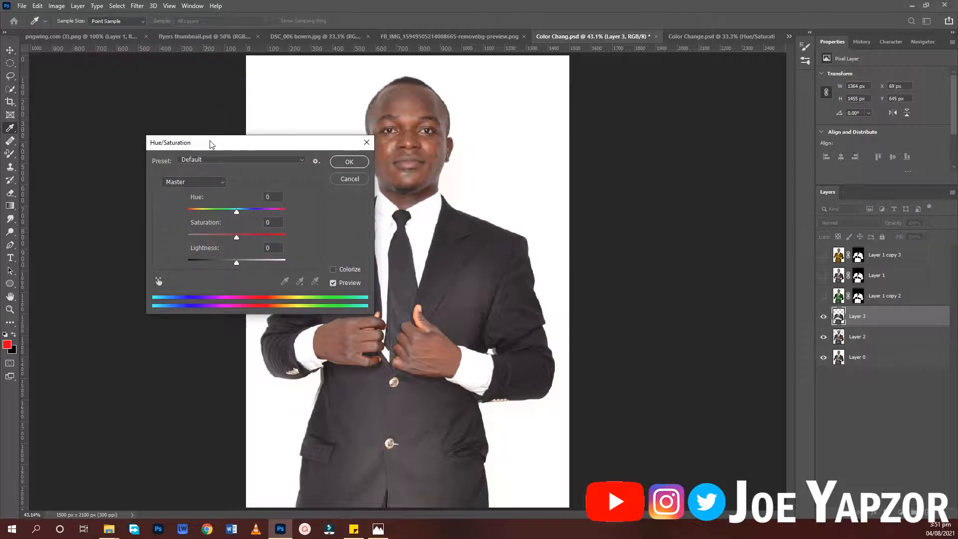
left_click_drag(210, 145, 659, 182)
Try Hue +23, Saturation +52 and Lightness -42 on the suit, and compare them with the Colorize option switched on and off.
left_click_drag(686, 248, 665, 298)
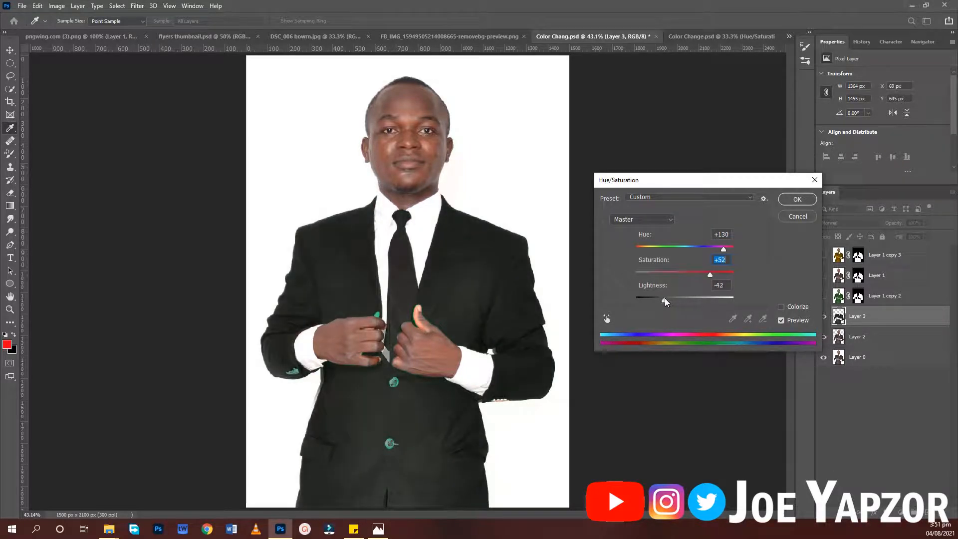
mouse_move(691, 249)
left_mouse_down()
mouse_move(634, 248)
mouse_move(694, 261)
left_mouse_up()
left_click(782, 306)
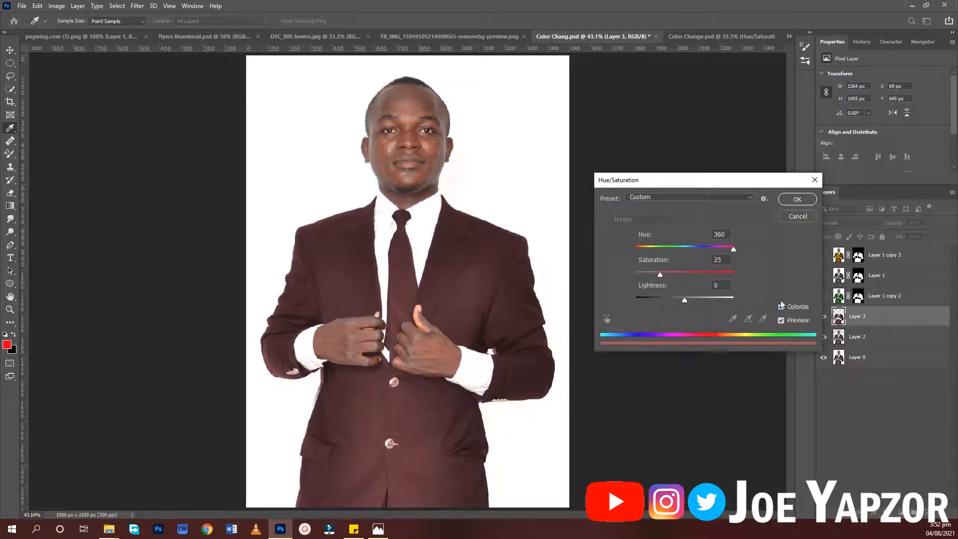
left_click(795, 306)
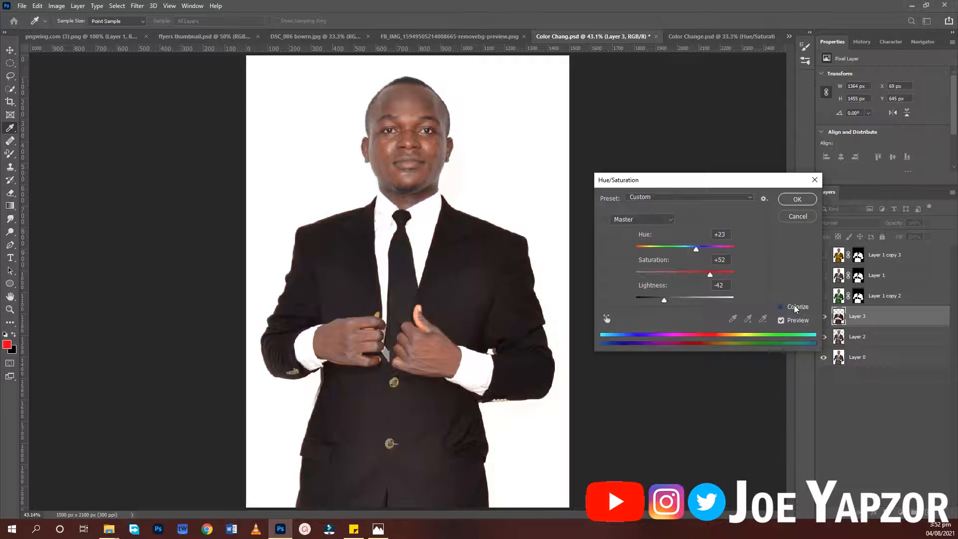
Colorize the suit olive green with Hue 51 and Saturation 43, and apply the adjustment.
left_click(795, 306)
mouse_move(692, 247)
left_mouse_down()
mouse_move(676, 247)
mouse_move(707, 250)
left_mouse_up()
left_click_drag(660, 275, 651, 247)
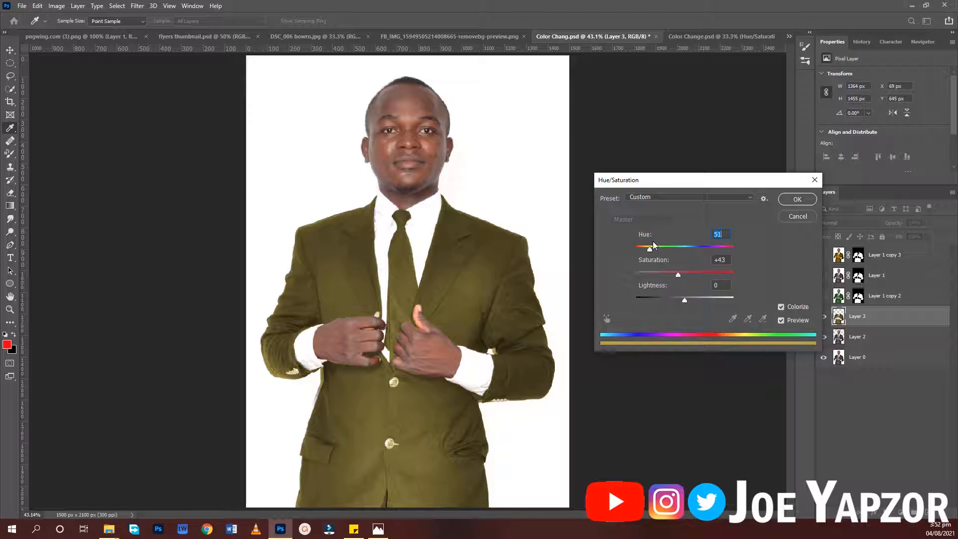
left_click(797, 201)
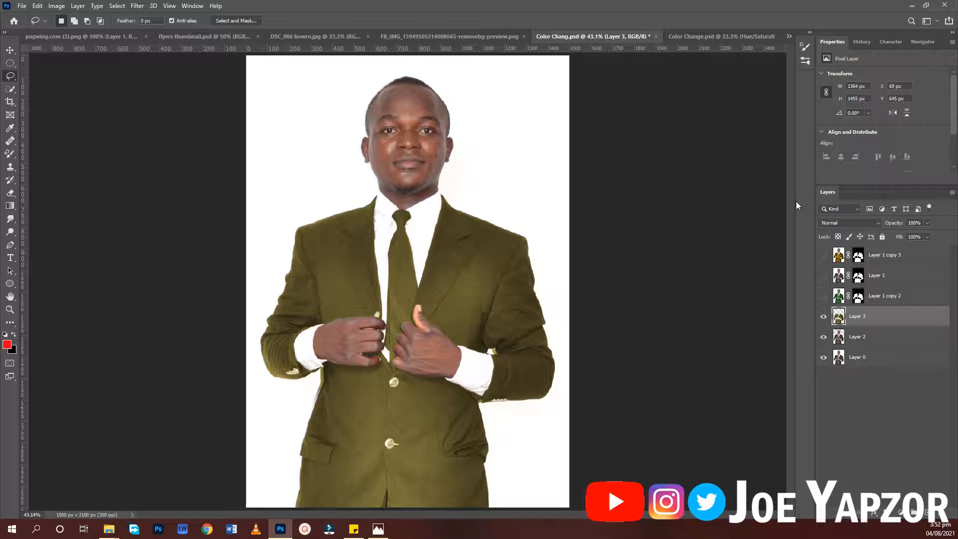
Recolour the suit on Layer 3 navy blue with a second Hue/Saturation adjustment at Hue +180.
left_click(57, 6)
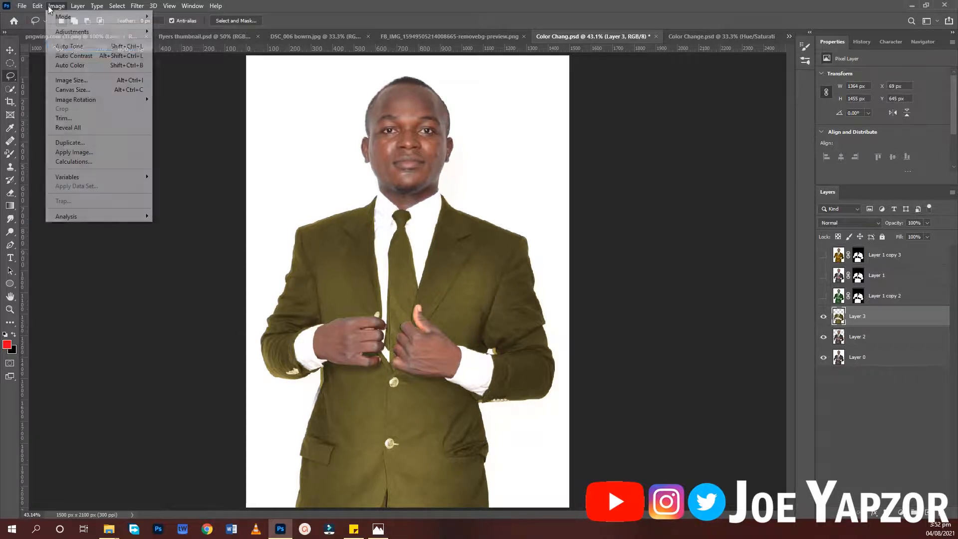
mouse_move(100, 31)
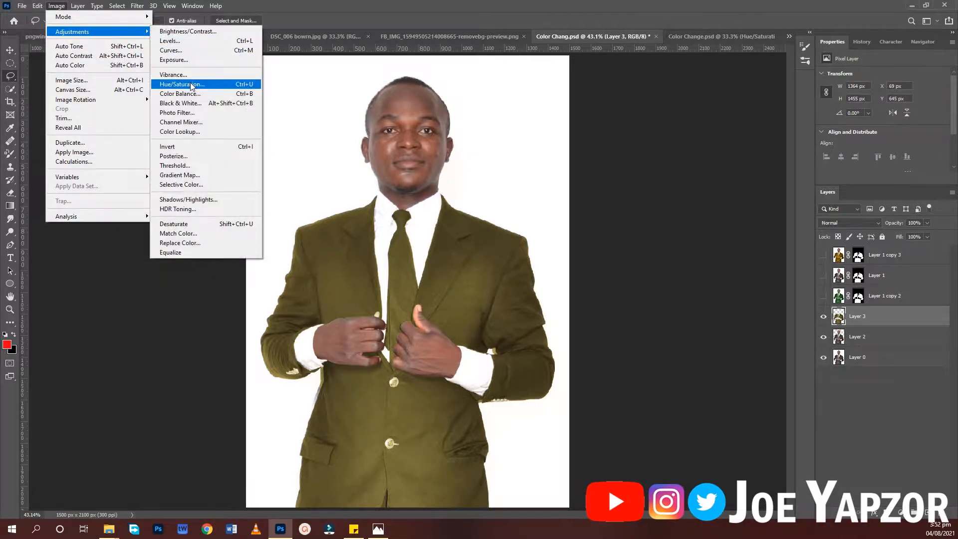
left_click(182, 84)
left_click_drag(694, 247, 735, 247)
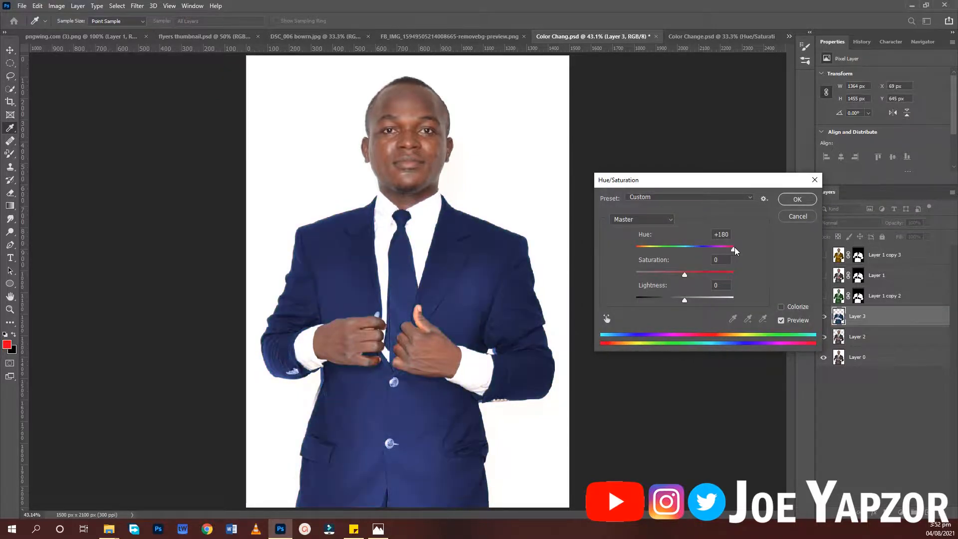
left_click(794, 199)
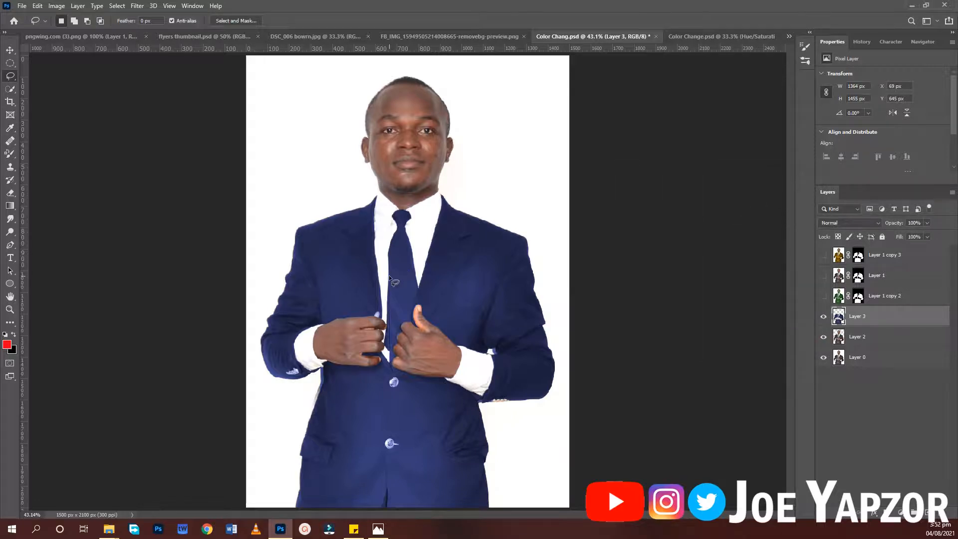